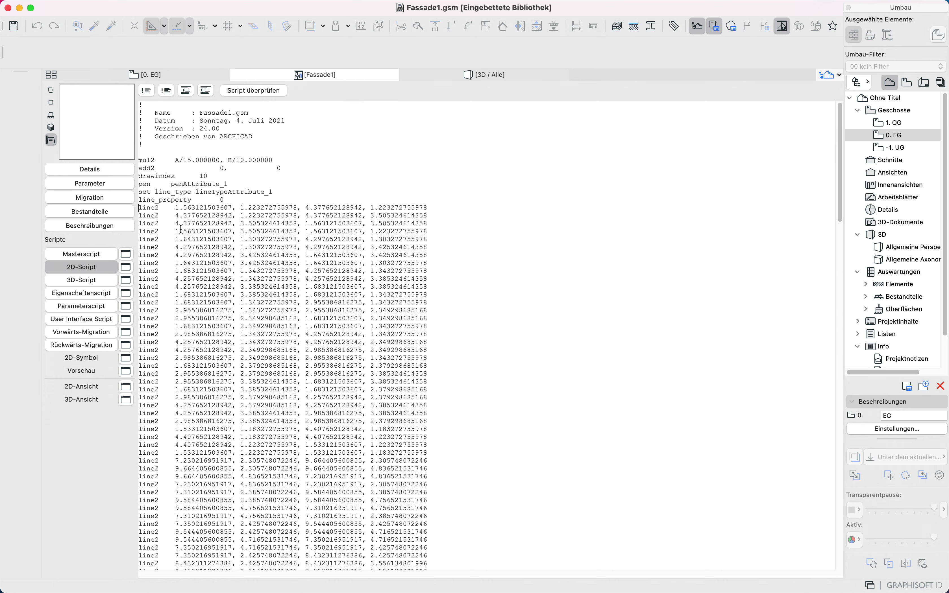
- Copy all line2 commands of the Fassade1 2D script, from the first to the last line
{"action": "scroll", "coordinate": [844, 188], "scroll_direction": "down", "scroll_amount": 3}
{"action": "left_click_drag", "start_coordinate": [845, 196], "coordinate": [870, 584]}
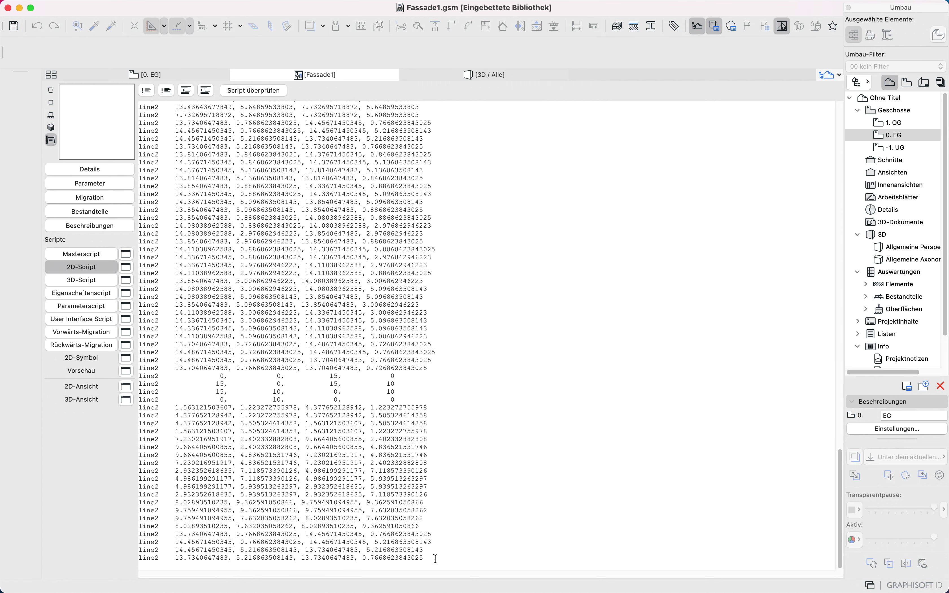
{"action": "key", "text": "super+a"}
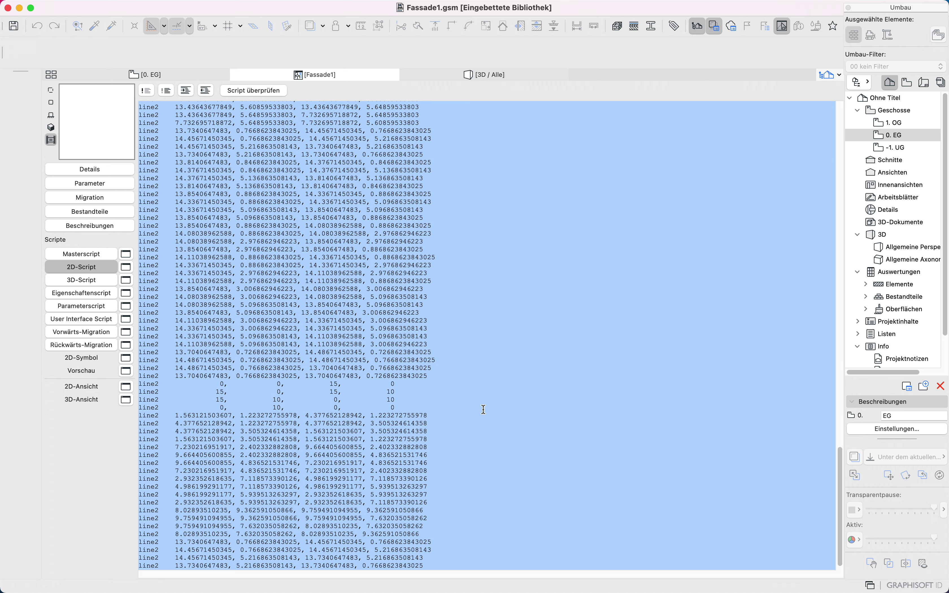
- Switch to LibreOffice Calc and create a new blank spreadsheet
{"action": "mouse_move", "coordinate": [437, 591]}
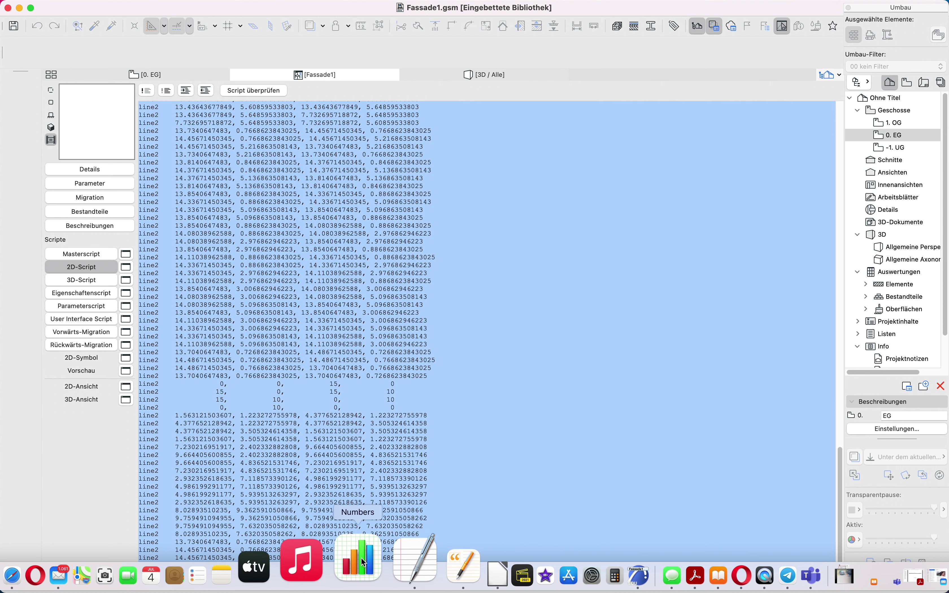
{"action": "left_click", "coordinate": [361, 558]}
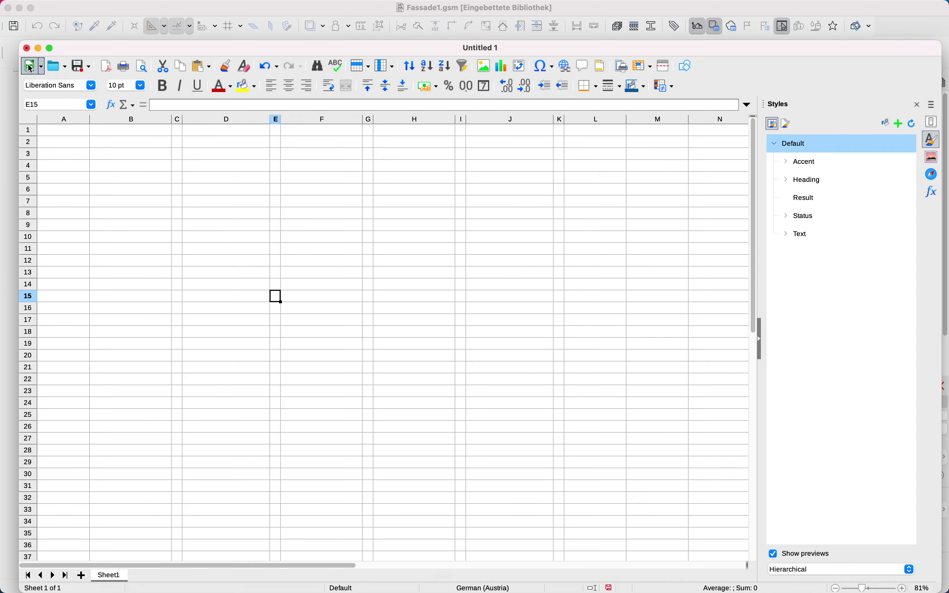
{"action": "left_click", "coordinate": [28, 65]}
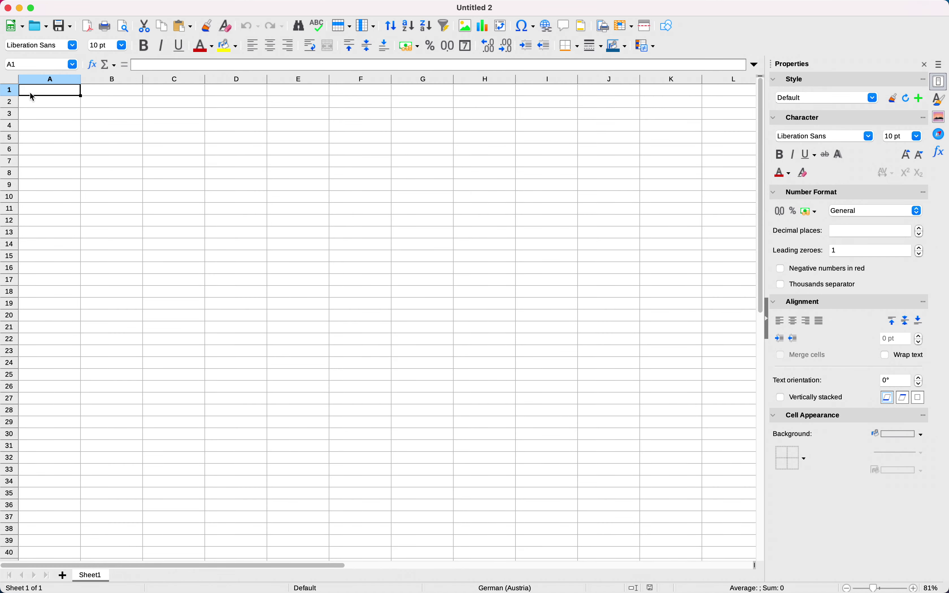
- Paste the copied script lines at cell A1, importing them as text separated by comma and space with merged delimiters
{"action": "key", "text": "super+v"}
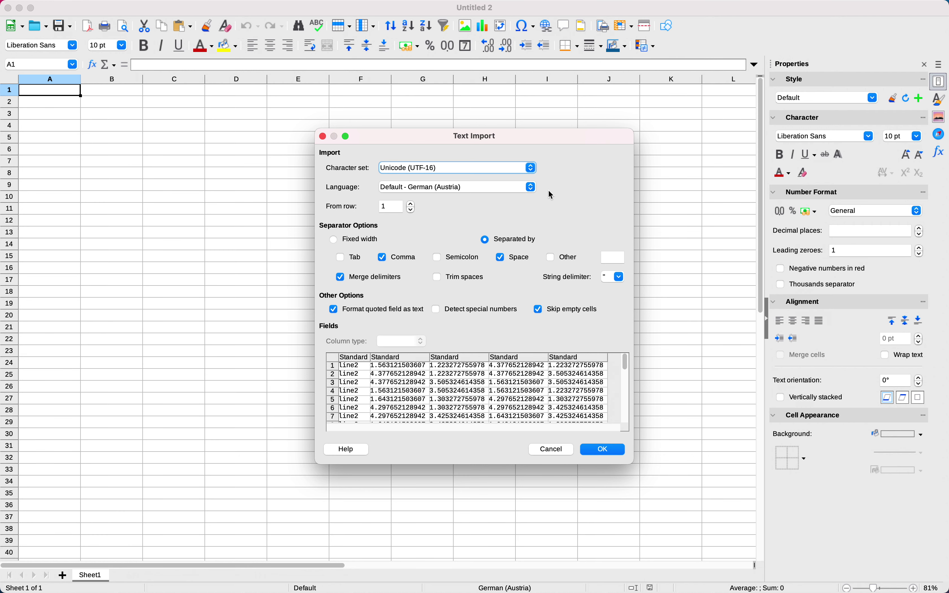
{"action": "left_click_drag", "start_coordinate": [422, 139], "coordinate": [325, 65]}
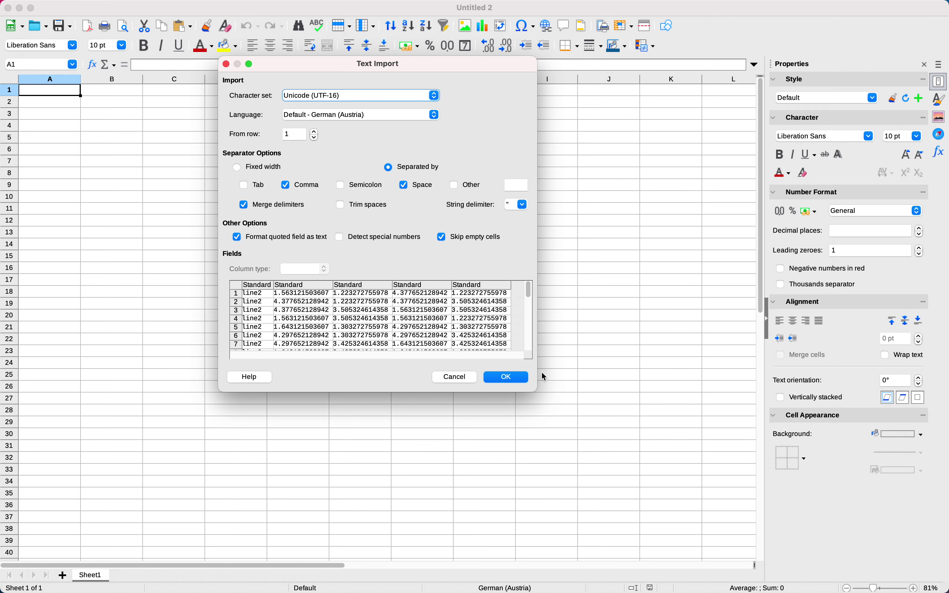
{"action": "left_click_drag", "start_coordinate": [536, 393], "coordinate": [675, 530]}
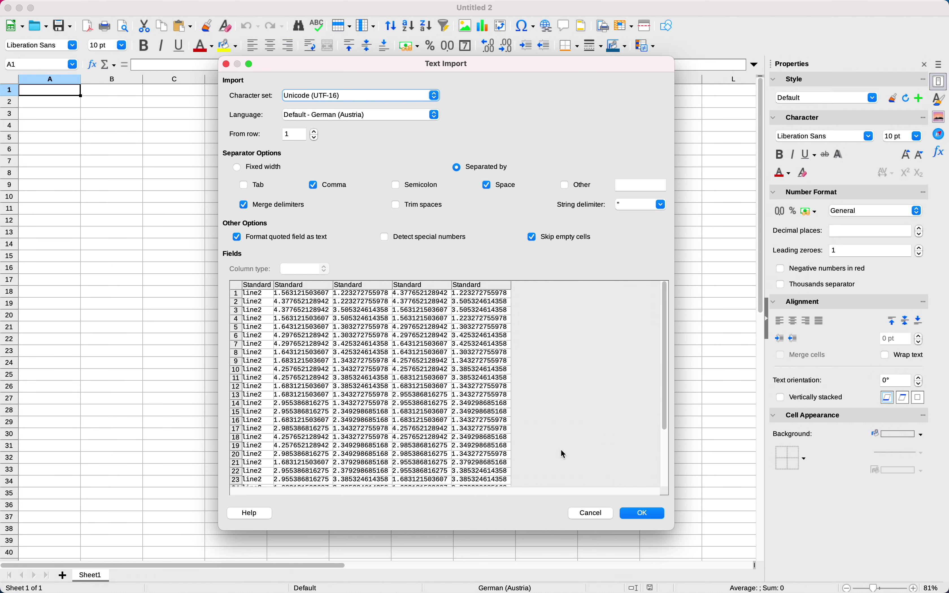
{"action": "left_click_drag", "start_coordinate": [667, 334], "coordinate": [707, 521]}
{"action": "scroll", "coordinate": [280, 371], "scroll_direction": "down", "scroll_amount": 12}
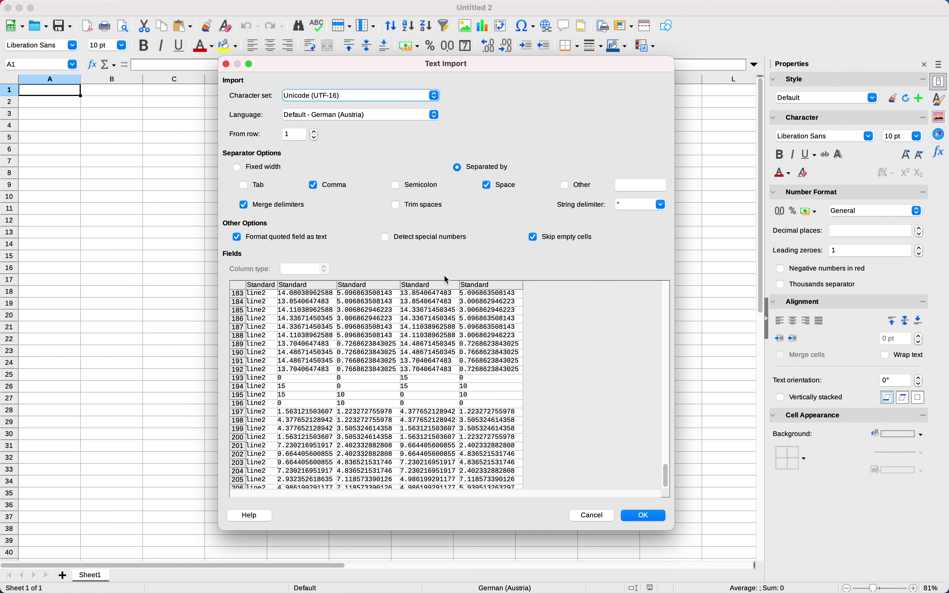
{"action": "left_click", "coordinate": [640, 517]}
- Fit the widths of columns B to F to their contents so the coordinates show in full
{"action": "left_click_drag", "start_coordinate": [762, 346], "coordinate": [781, 182]}
{"action": "left_click", "coordinate": [670, 187]}
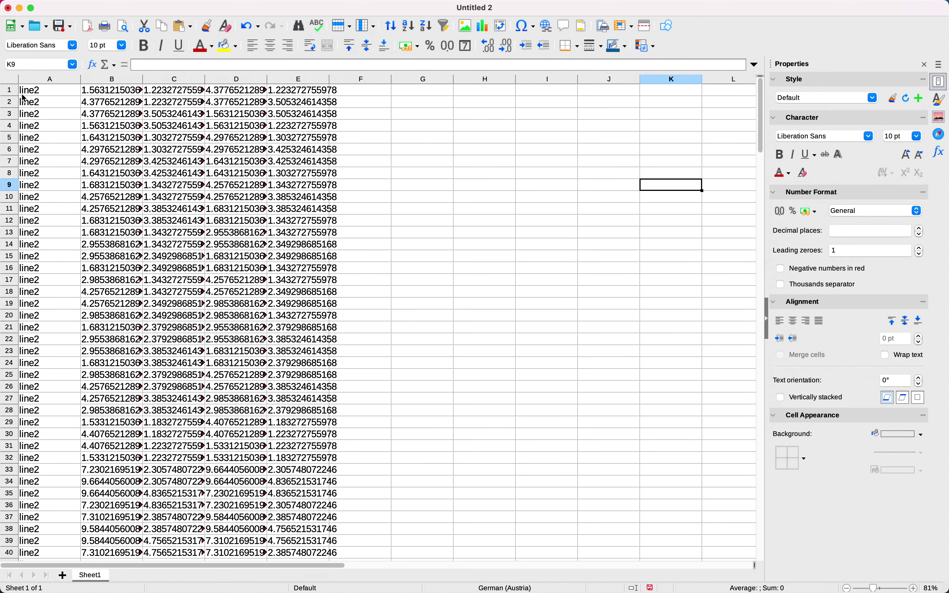
{"action": "left_click_drag", "start_coordinate": [113, 79], "coordinate": [350, 80]}
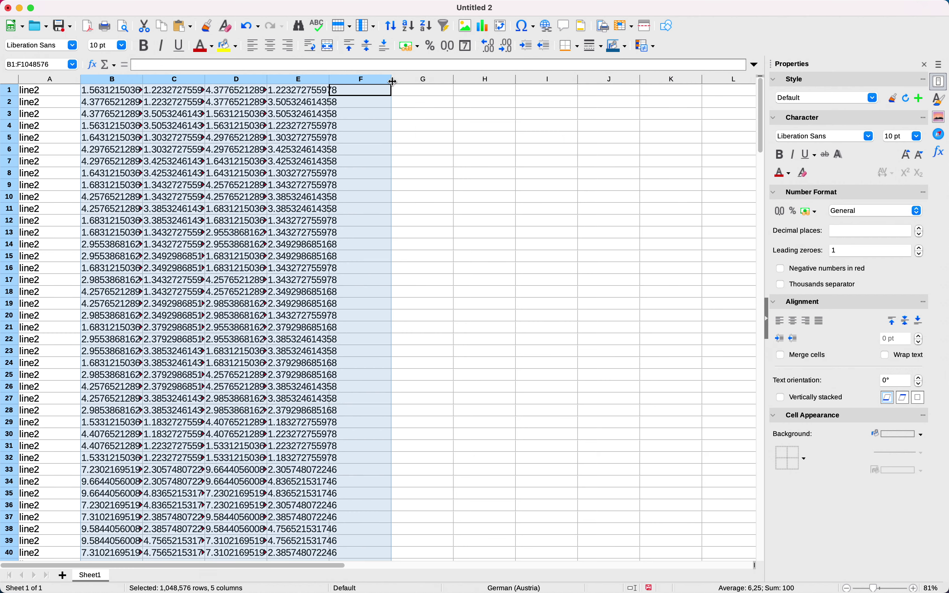
{"action": "double_click", "coordinate": [392, 80]}
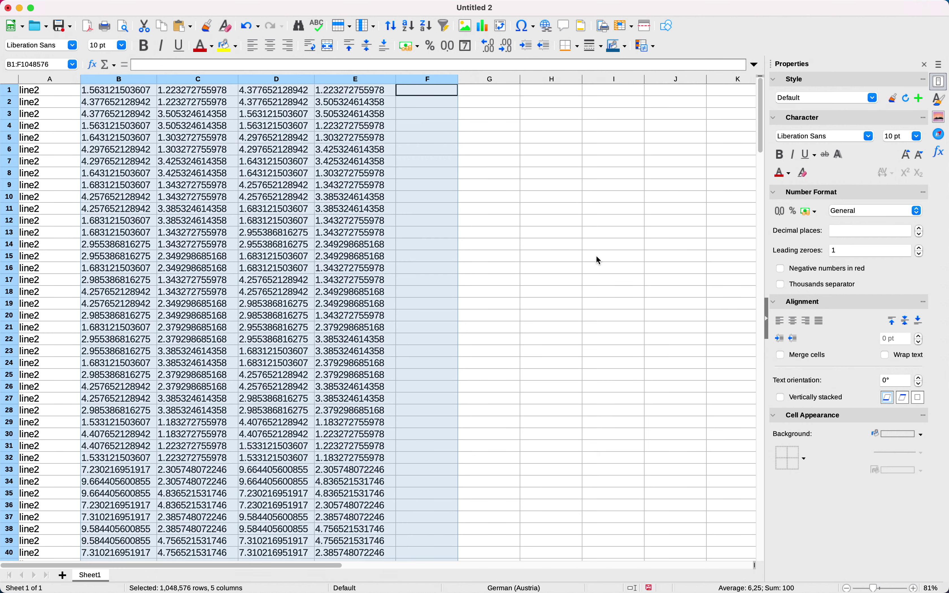
{"action": "left_click", "coordinate": [42, 280]}
- Move the four rectangle-outline rows 193 to 196 below the list, starting at cell A218
{"action": "left_click_drag", "start_coordinate": [762, 116], "coordinate": [781, 433]}
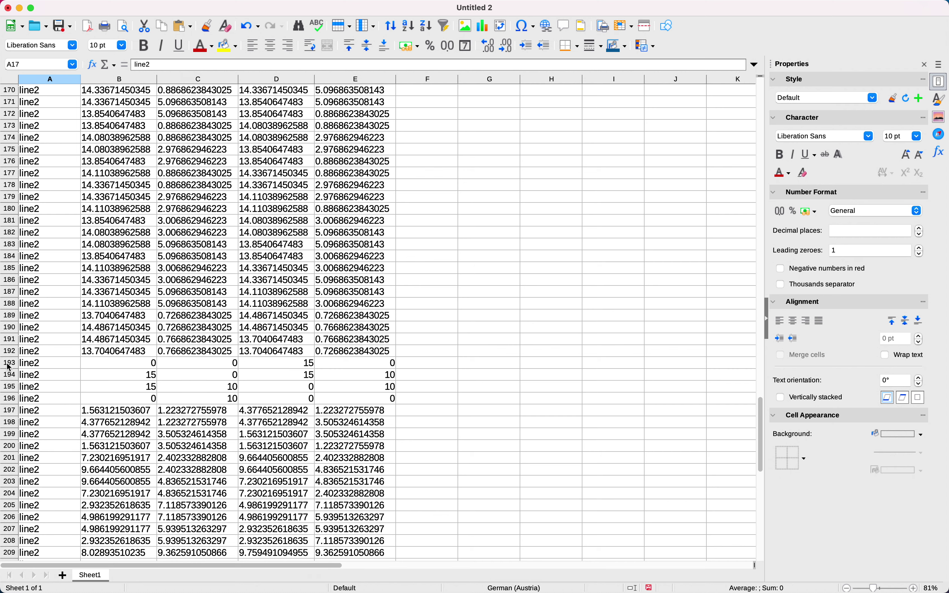
{"action": "left_click_drag", "start_coordinate": [9, 367], "coordinate": [10, 400]}
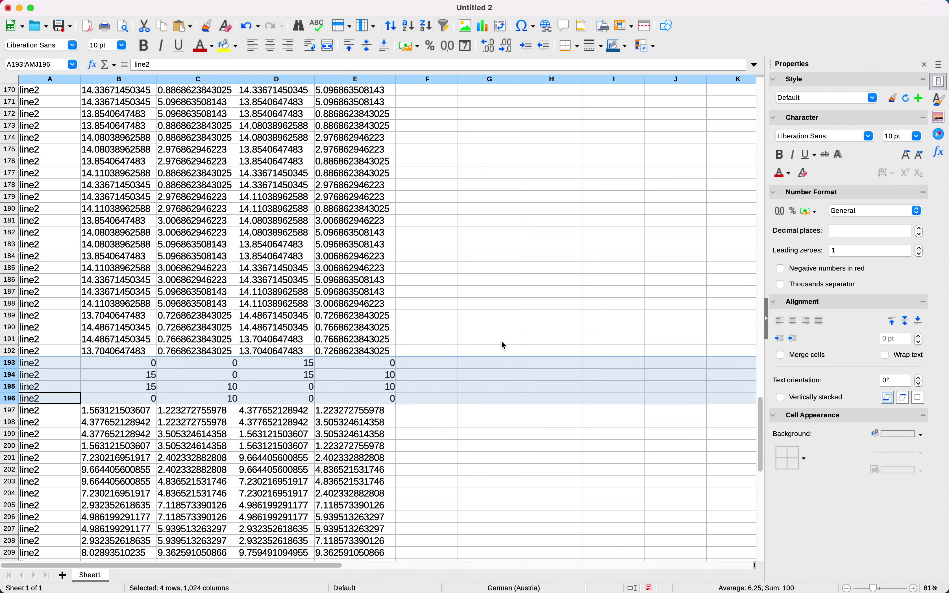
{"action": "key", "text": "super+x"}
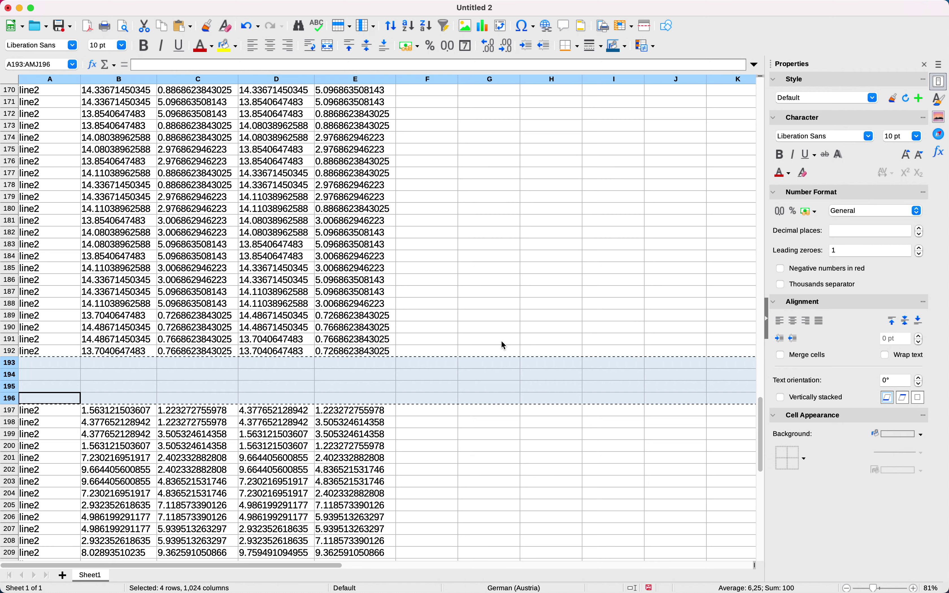
{"action": "left_click_drag", "start_coordinate": [761, 419], "coordinate": [767, 487]}
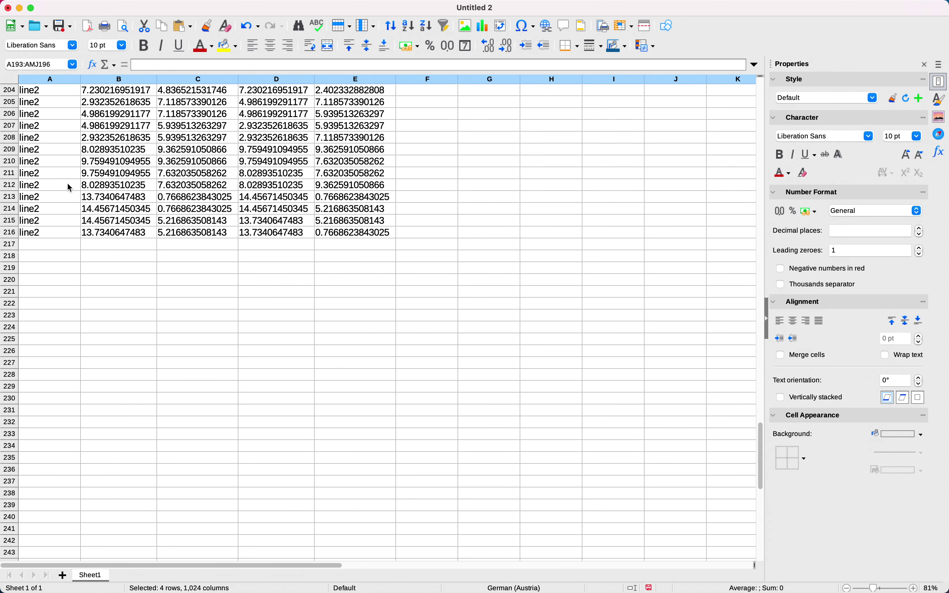
{"action": "left_click", "coordinate": [33, 257]}
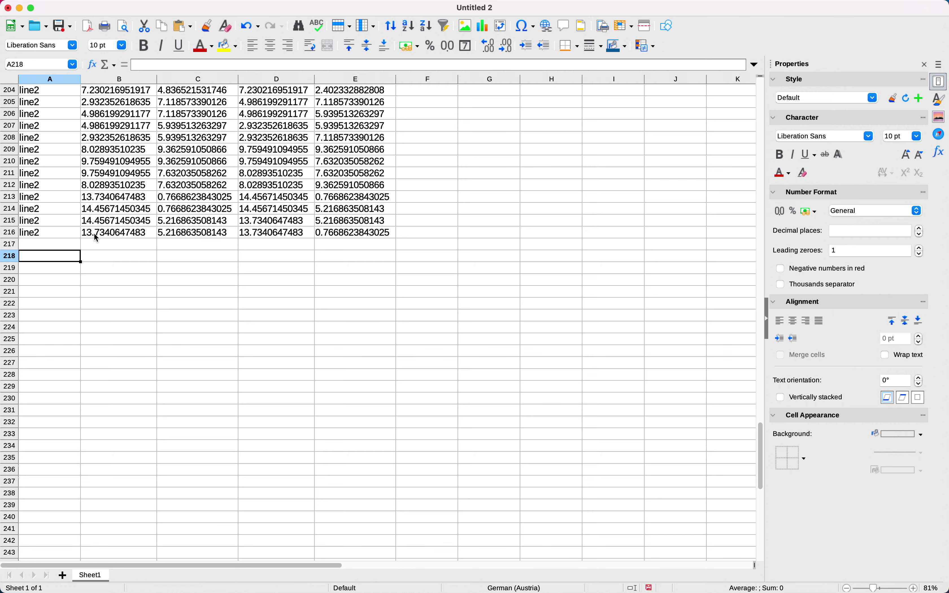
{"action": "key", "text": "super+v"}
{"action": "left_click", "coordinate": [355, 327]}
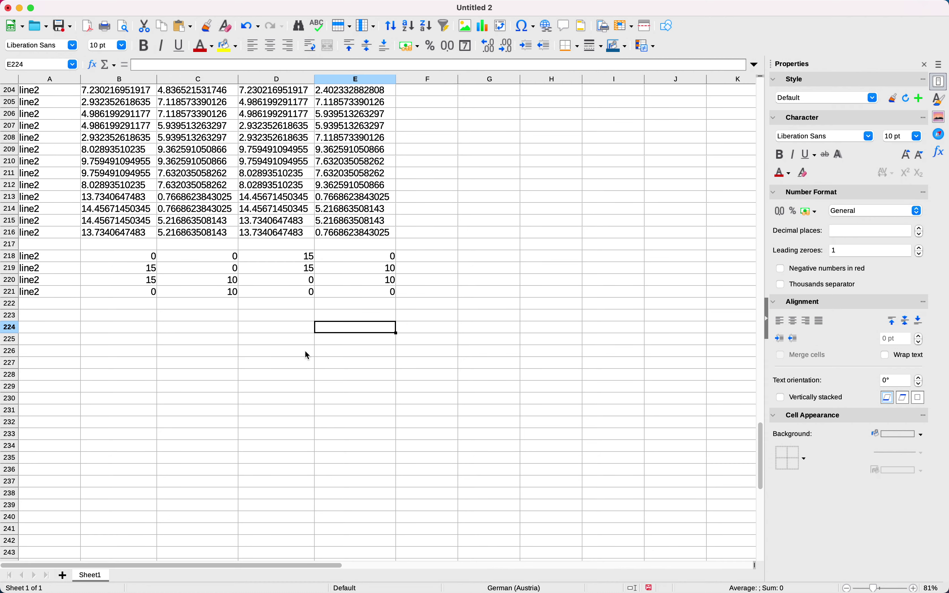
- Replace the command in A1 with lin_ and fill it down column A through row 221
{"action": "left_click_drag", "start_coordinate": [761, 451], "coordinate": [761, 93]}
{"action": "left_click", "coordinate": [44, 94]}
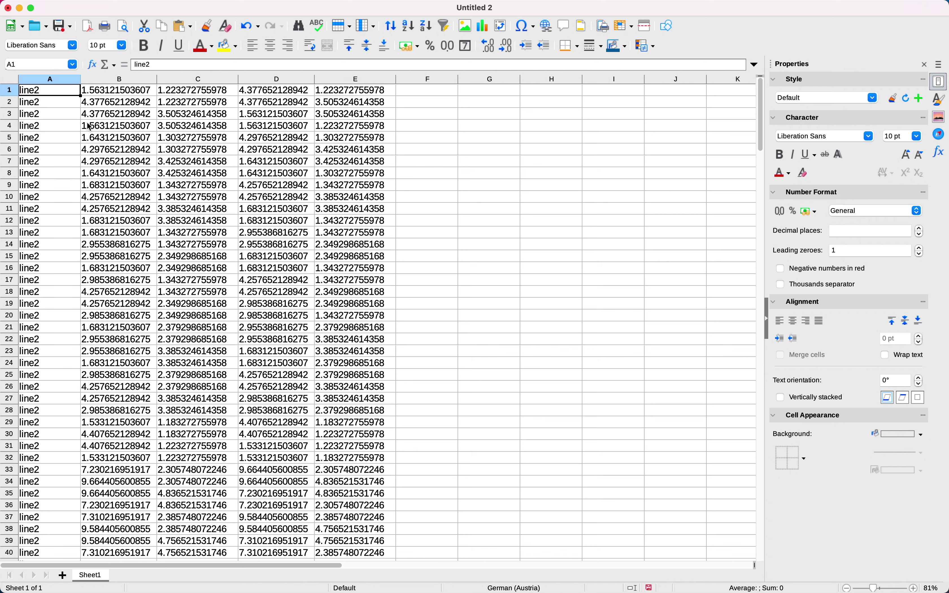
{"action": "type", "text": "lin_"}
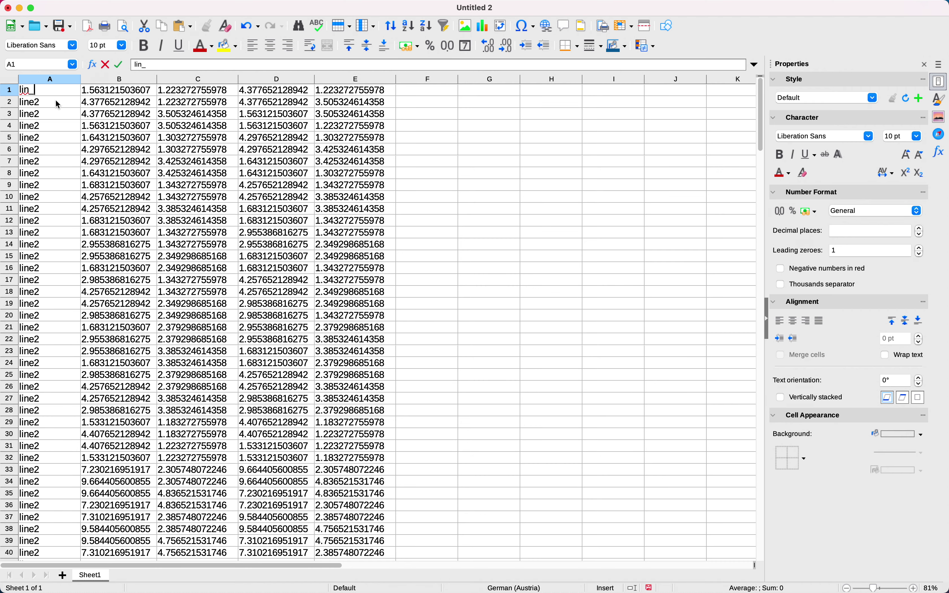
{"action": "key", "text": "Return"}
{"action": "key", "text": "Up"}
{"action": "left_click_drag", "start_coordinate": [81, 96], "coordinate": [50, 265]}
{"action": "left_click", "coordinate": [125, 315]}
- Delete rows 193 to 196, which no longer hold coordinates
{"action": "scroll", "coordinate": [125, 315], "scroll_direction": "up", "scroll_amount": 15}
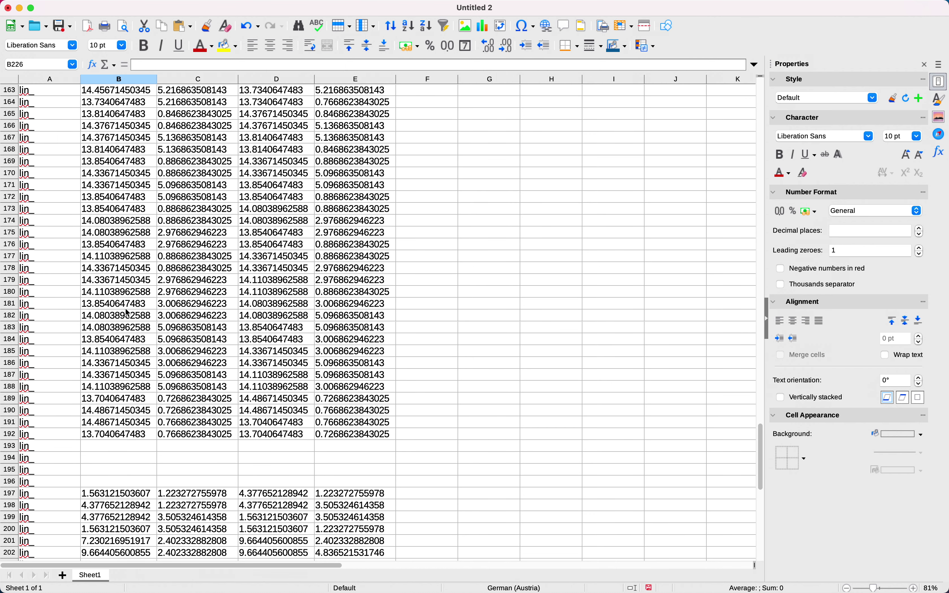
{"action": "left_click_drag", "start_coordinate": [41, 447], "coordinate": [43, 483]}
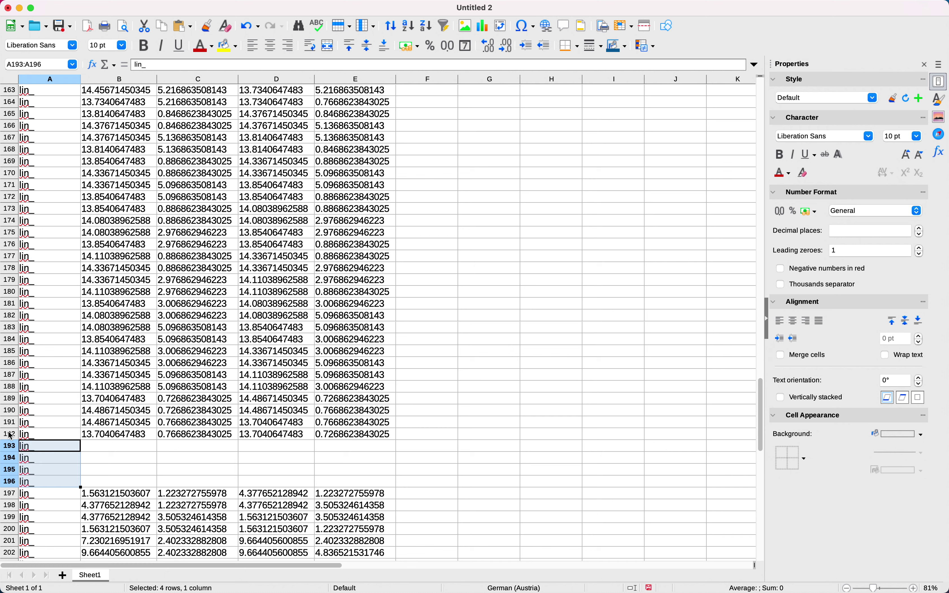
{"action": "left_click", "coordinate": [10, 447]}
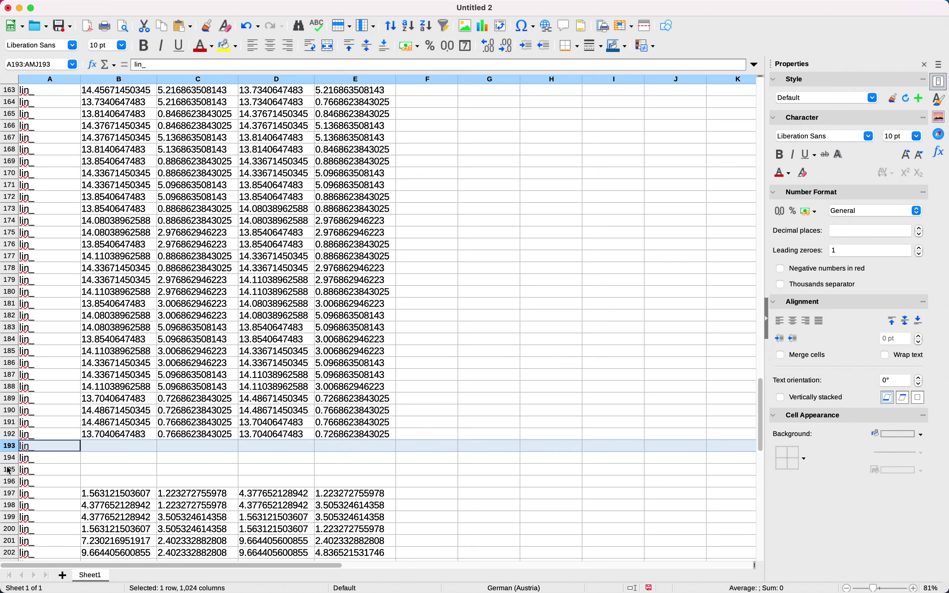
{"action": "left_click", "coordinate": [11, 483], "text": "shift"}
{"action": "right_click", "coordinate": [121, 458]}
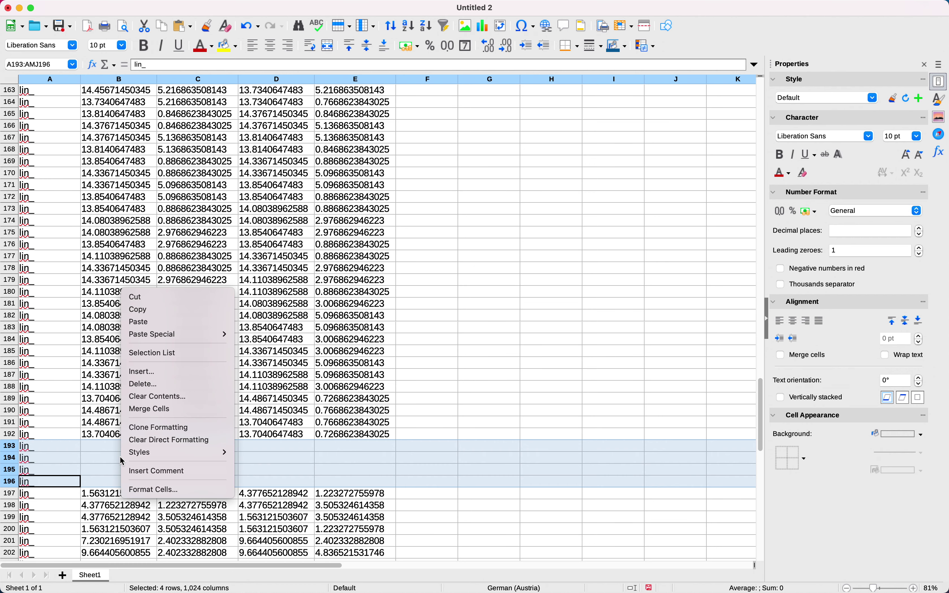
{"action": "left_click", "coordinate": [191, 392]}
{"action": "left_click_drag", "start_coordinate": [377, 447], "coordinate": [399, 452]}
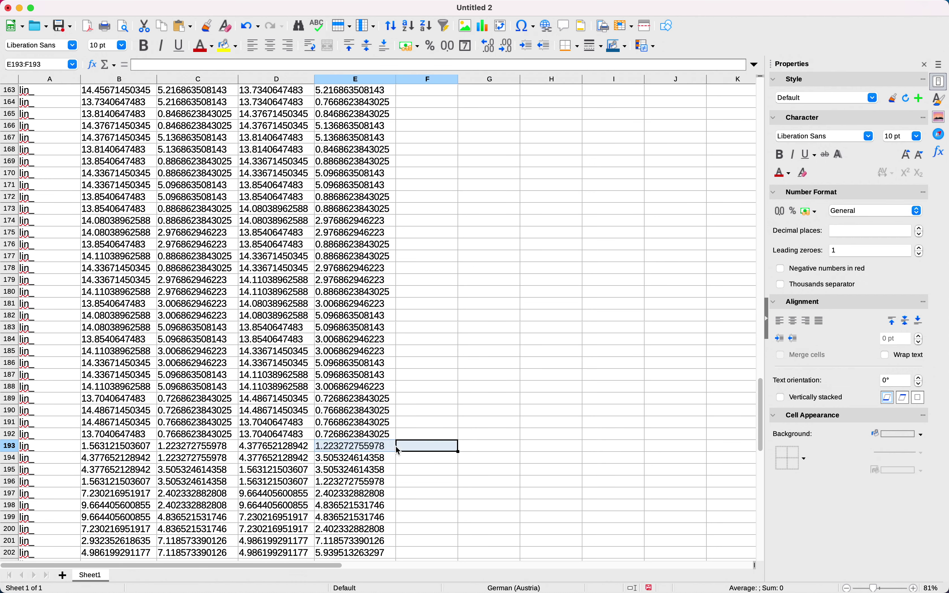
- Delete all contents of cell A213 in the separator row above the outline rows
{"action": "left_click_drag", "start_coordinate": [761, 423], "coordinate": [760, 492]}
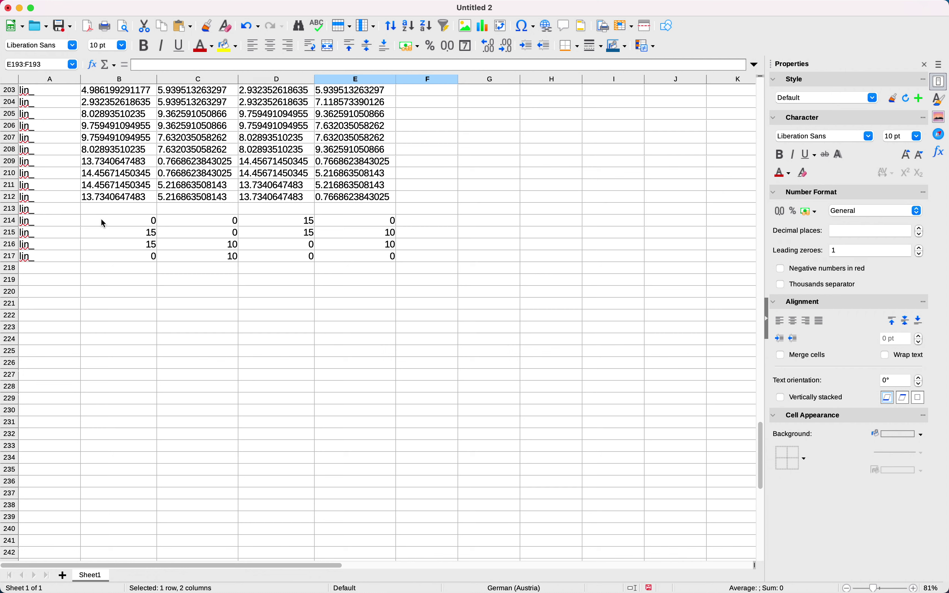
{"action": "left_click", "coordinate": [57, 212]}
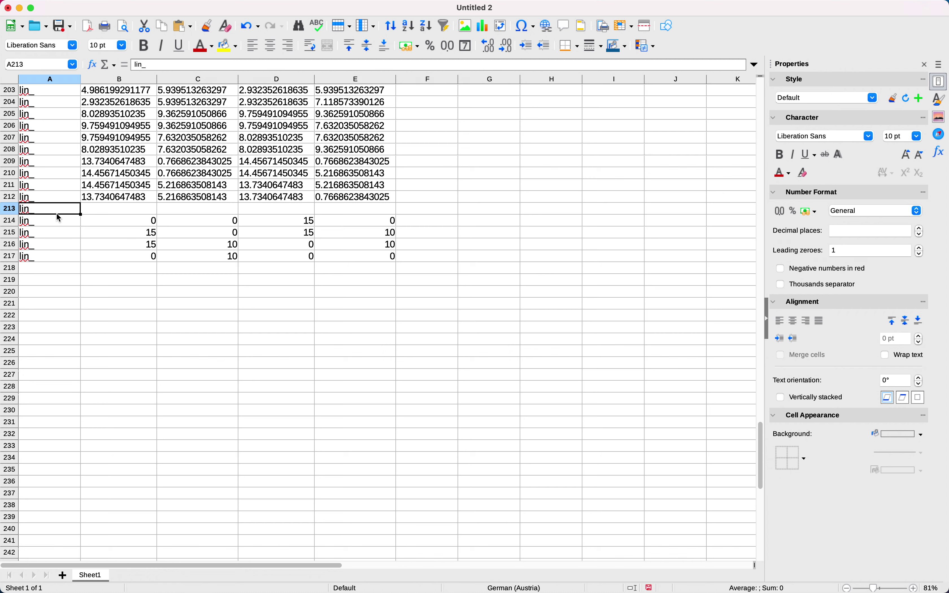
{"action": "key", "text": "BackSpace"}
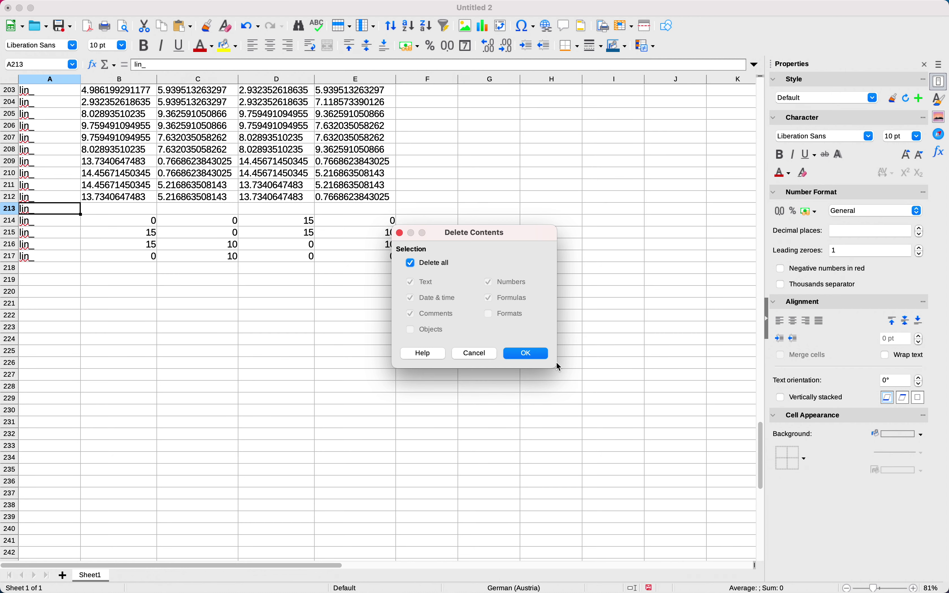
{"action": "left_click", "coordinate": [522, 354]}
{"action": "left_click", "coordinate": [124, 219]}
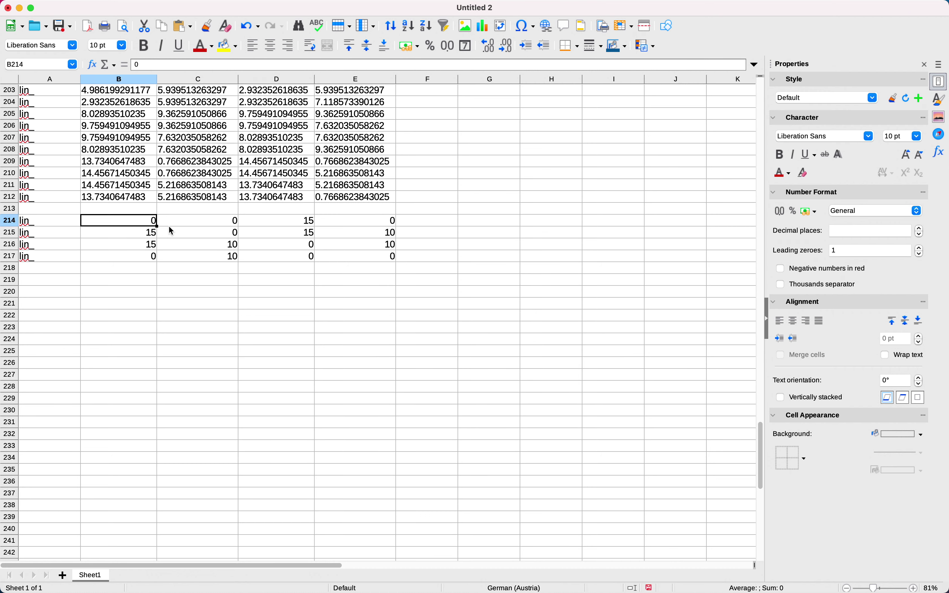
{"action": "left_click", "coordinate": [205, 224]}
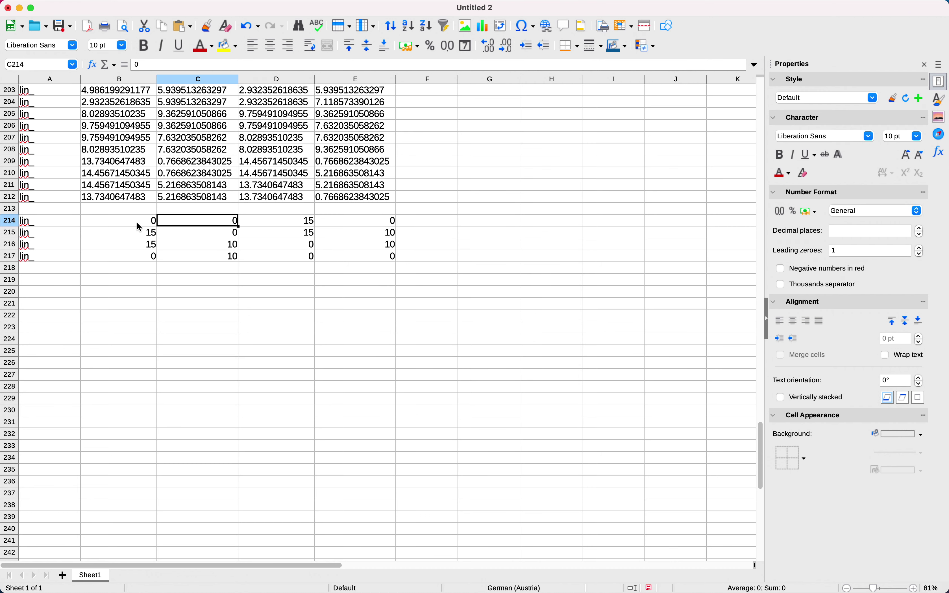
{"action": "left_click", "coordinate": [264, 221]}
{"action": "left_click", "coordinate": [363, 222]}
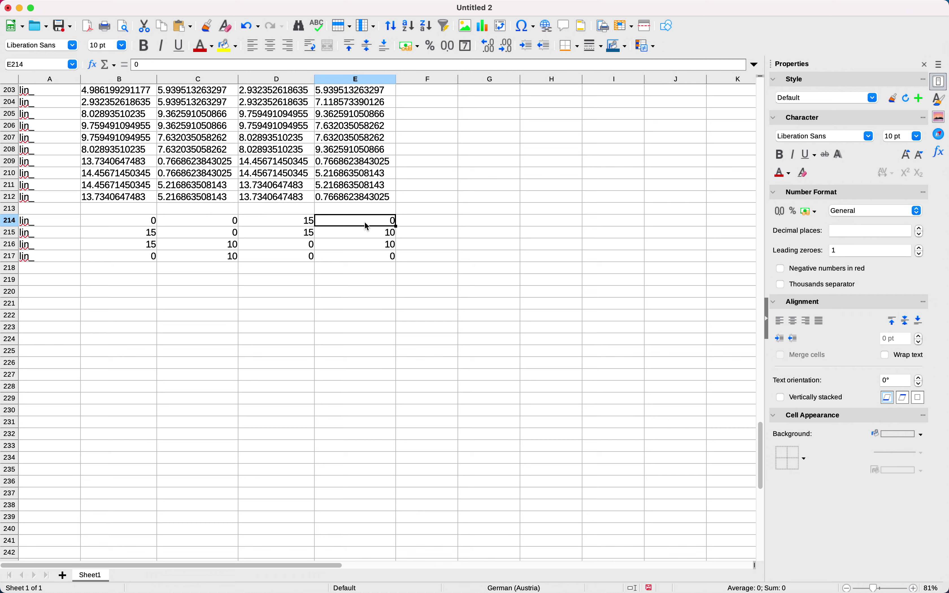
- Insert an empty column before column D, between the start-point and end-point coordinates
{"action": "left_click", "coordinate": [277, 79]}
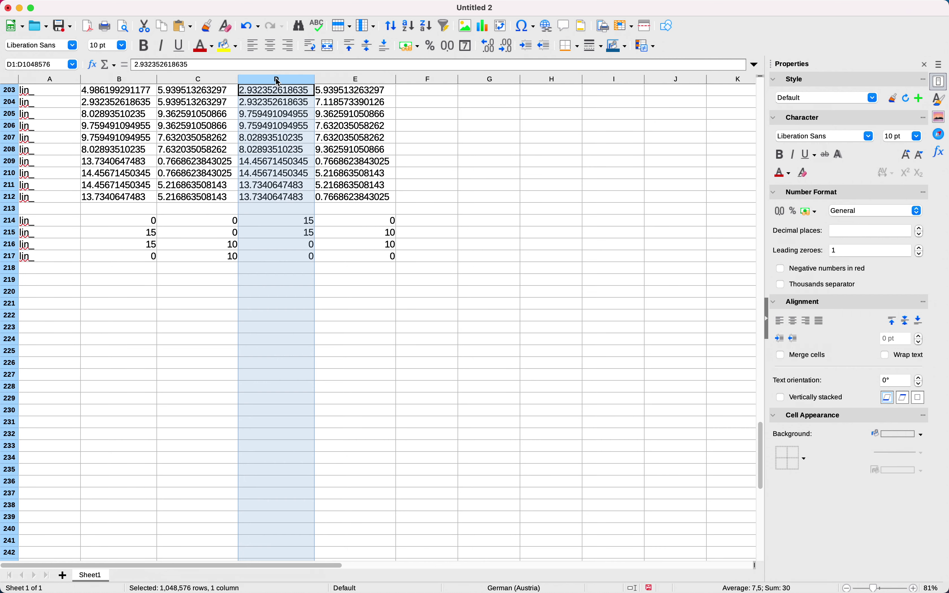
{"action": "right_click", "coordinate": [278, 80]}
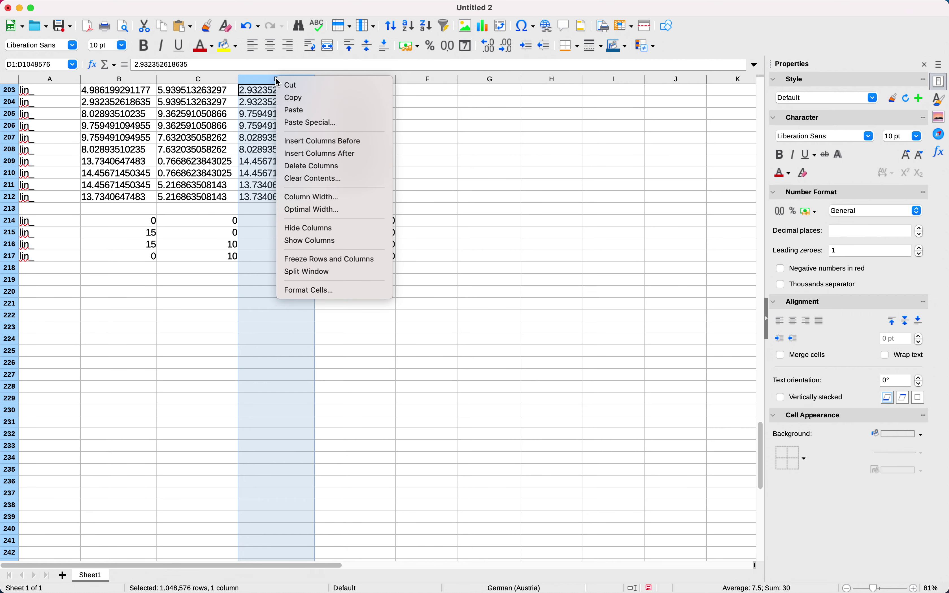
{"action": "left_click", "coordinate": [311, 143]}
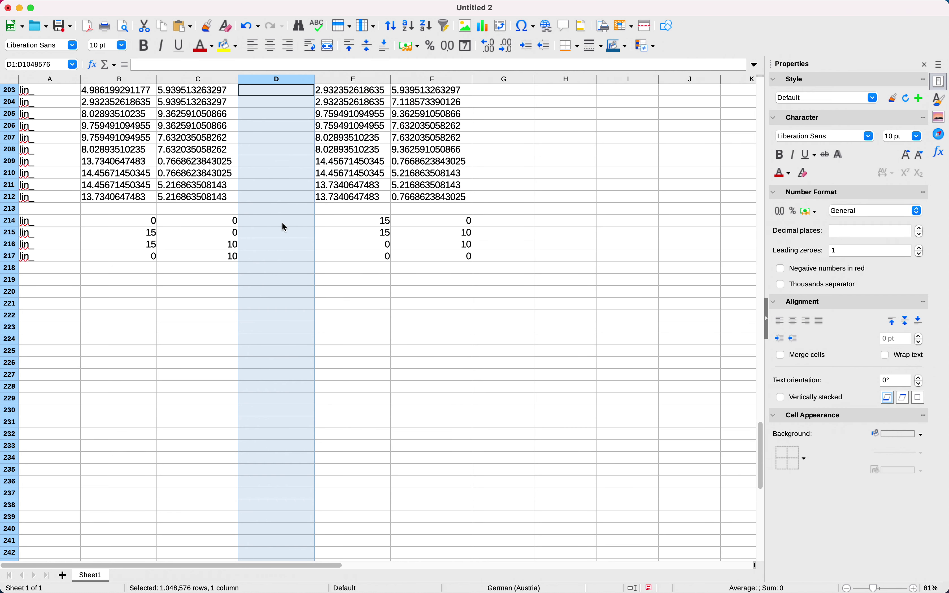
{"action": "left_click_drag", "start_coordinate": [763, 463], "coordinate": [763, 106]}
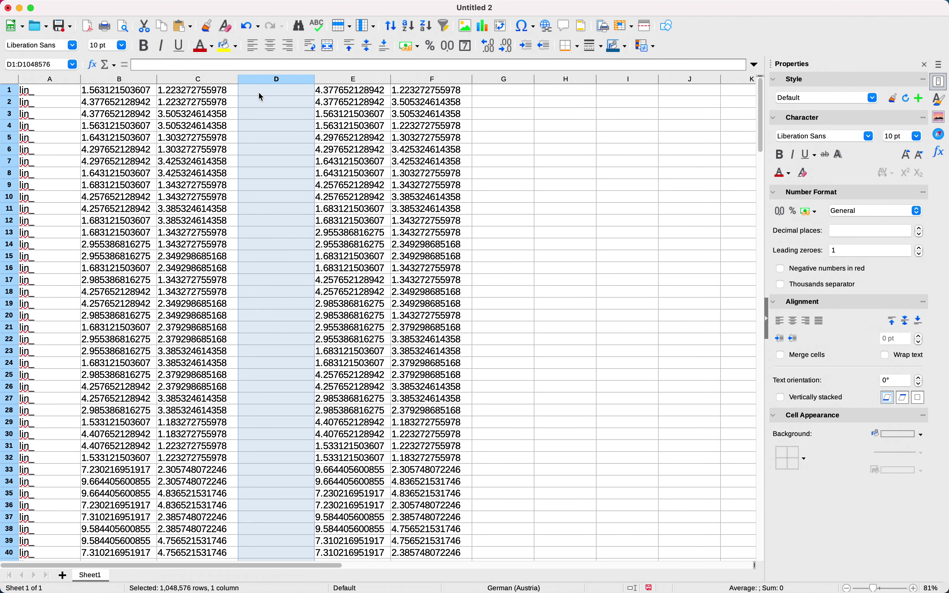
- Format the empty column D with the Text number category
{"action": "left_click", "coordinate": [274, 90]}
{"action": "left_click", "coordinate": [276, 80]}
{"action": "right_click", "coordinate": [276, 81]}
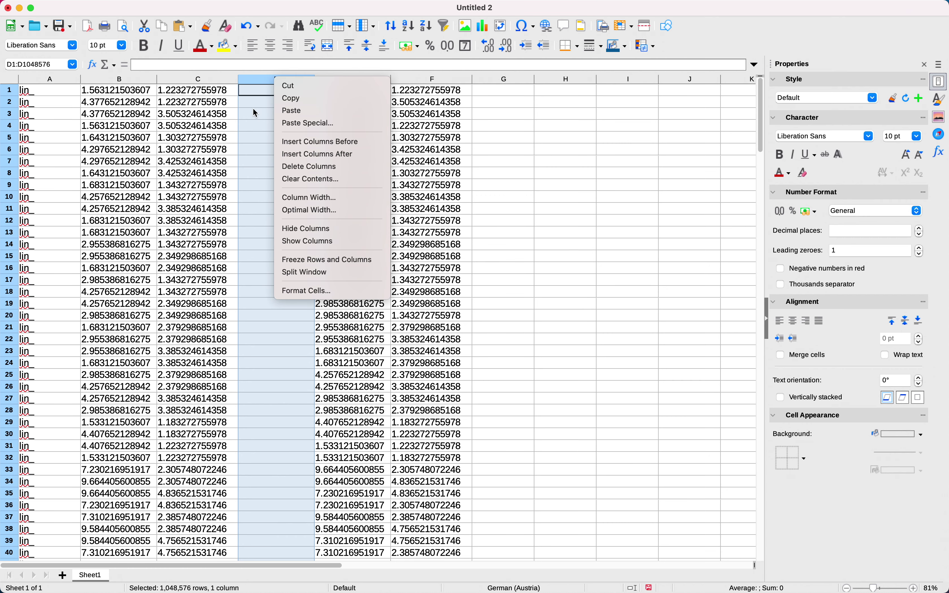
{"action": "left_click", "coordinate": [304, 295]}
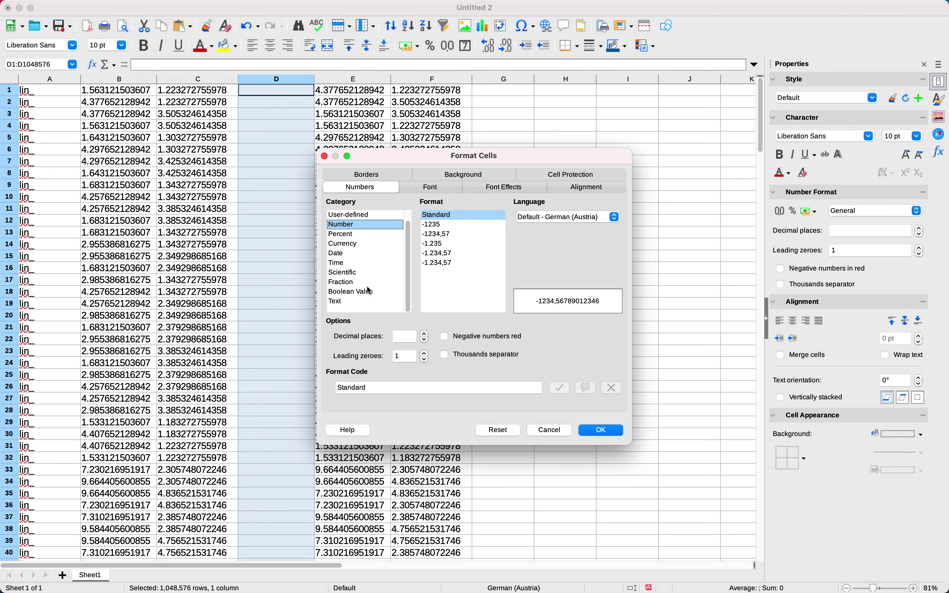
{"action": "left_click", "coordinate": [342, 302]}
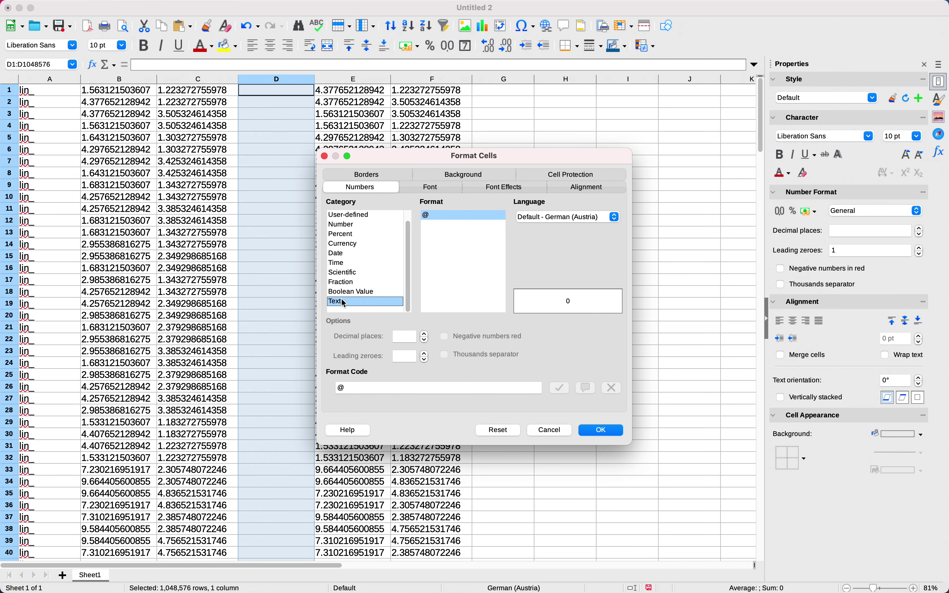
{"action": "left_click", "coordinate": [602, 430]}
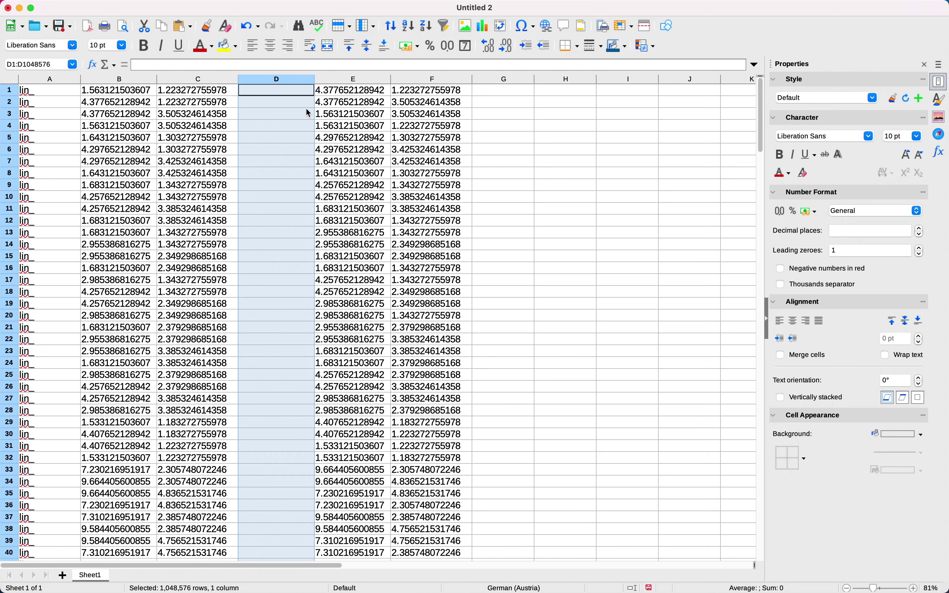
- Enter the text "0," in cell D1 as the start point's z coordinate
{"action": "left_click", "coordinate": [273, 92]}
{"action": "type", "text": "0,"}
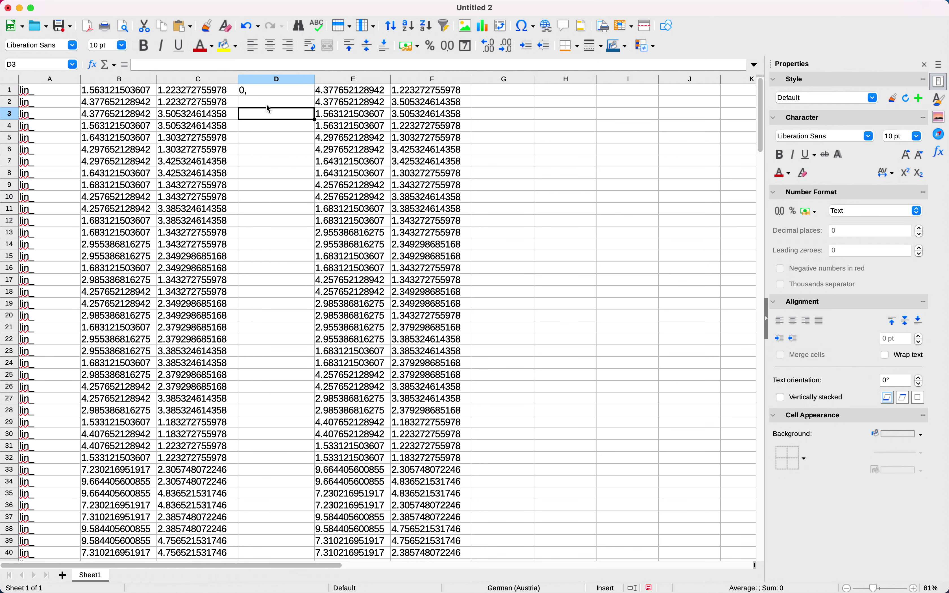
{"action": "left_click", "coordinate": [265, 91]}
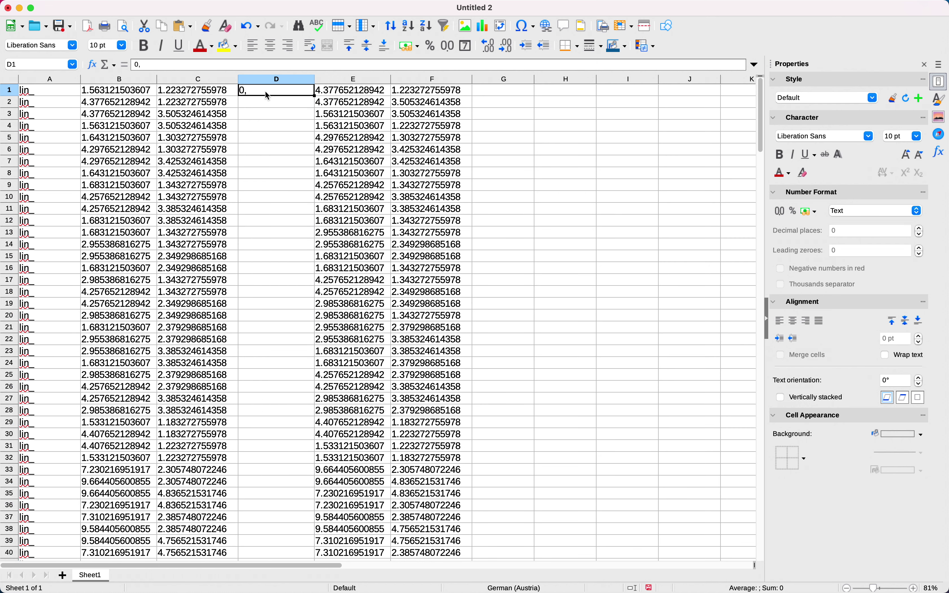
{"action": "left_click", "coordinate": [282, 106]}
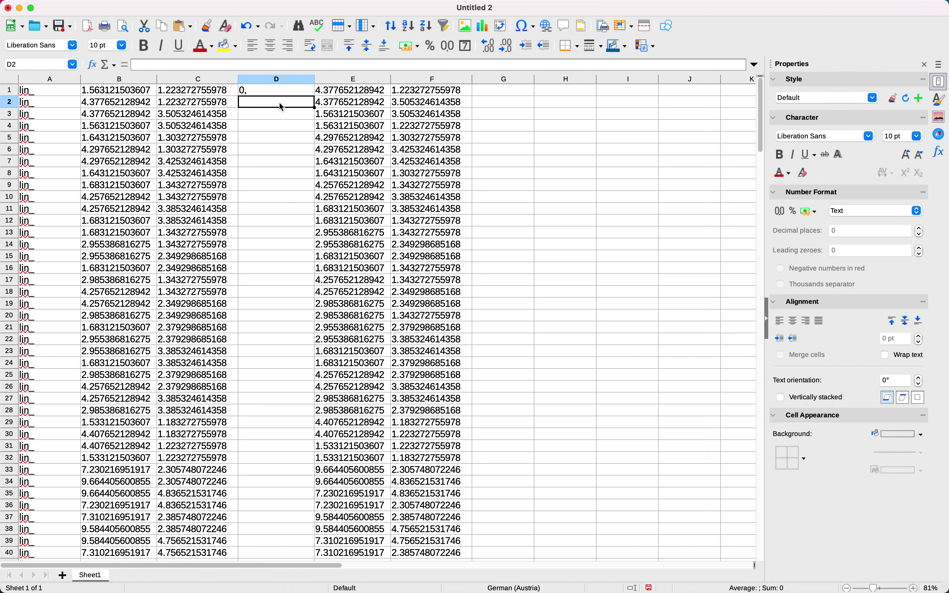
- Try to fill cell D1 down through D7, and undo the fill
{"action": "left_click", "coordinate": [253, 93]}
{"action": "left_click_drag", "start_coordinate": [315, 96], "coordinate": [316, 163]}
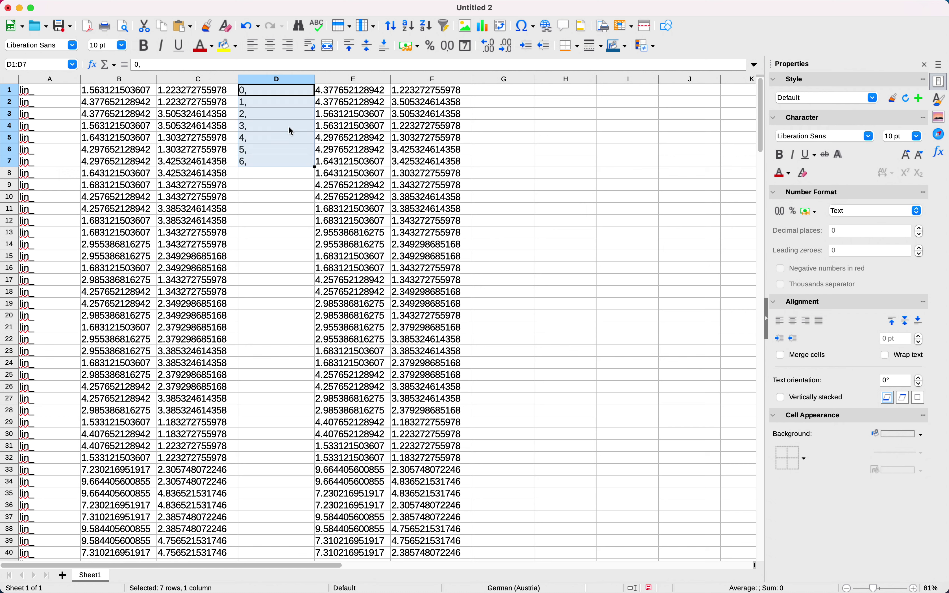
{"action": "key", "text": "super+z"}
{"action": "left_click", "coordinate": [268, 99]}
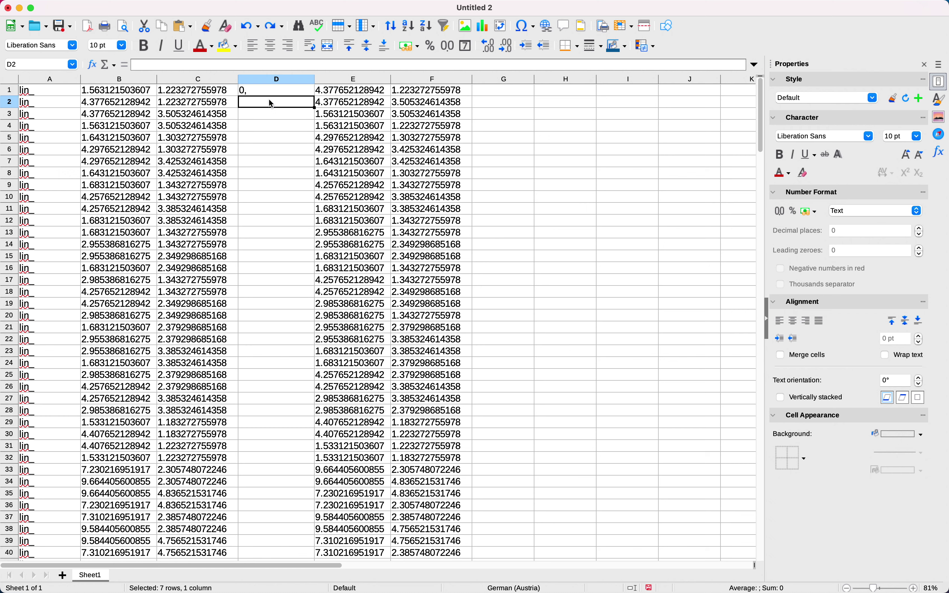
- Copy the D1 text into D2 and fill both cells down column D through row 217
{"action": "left_click", "coordinate": [264, 89]}
{"action": "key", "text": "super+c"}
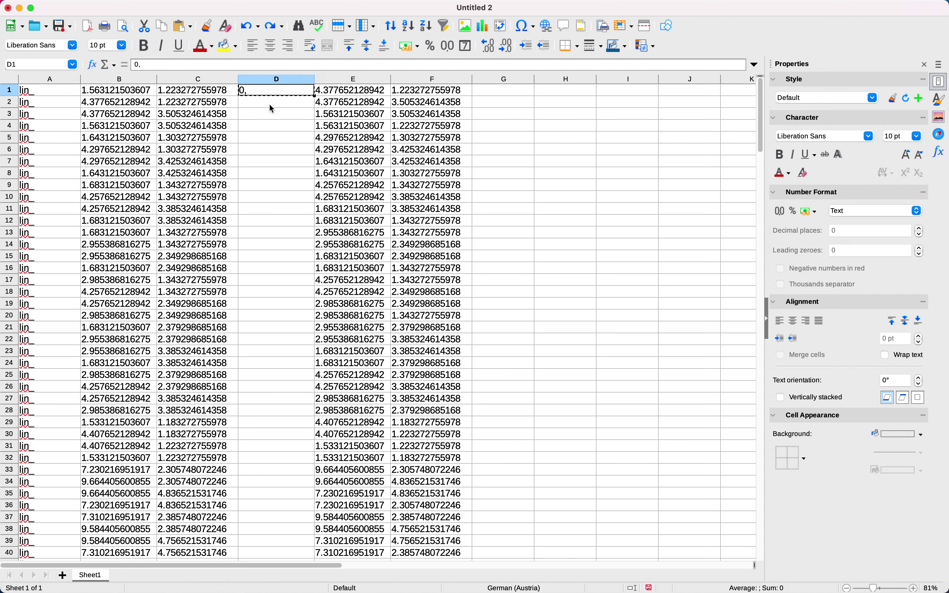
{"action": "left_click", "coordinate": [269, 103]}
{"action": "key", "text": "super+v"}
{"action": "left_click_drag", "start_coordinate": [282, 95], "coordinate": [295, 320]}
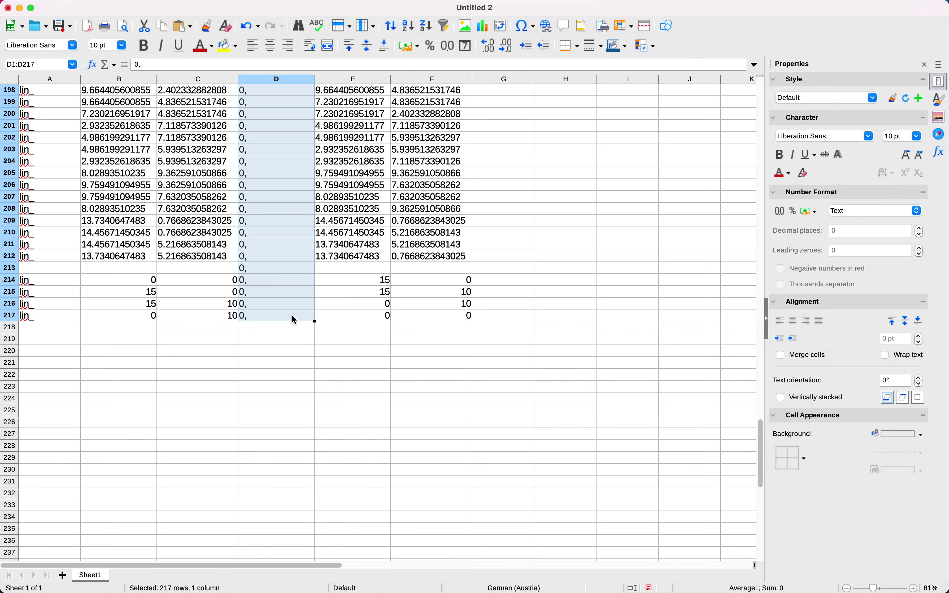
- Delete row 213, the separator row above the outline rows
{"action": "left_click", "coordinate": [5, 270]}
{"action": "right_click", "coordinate": [5, 270]}
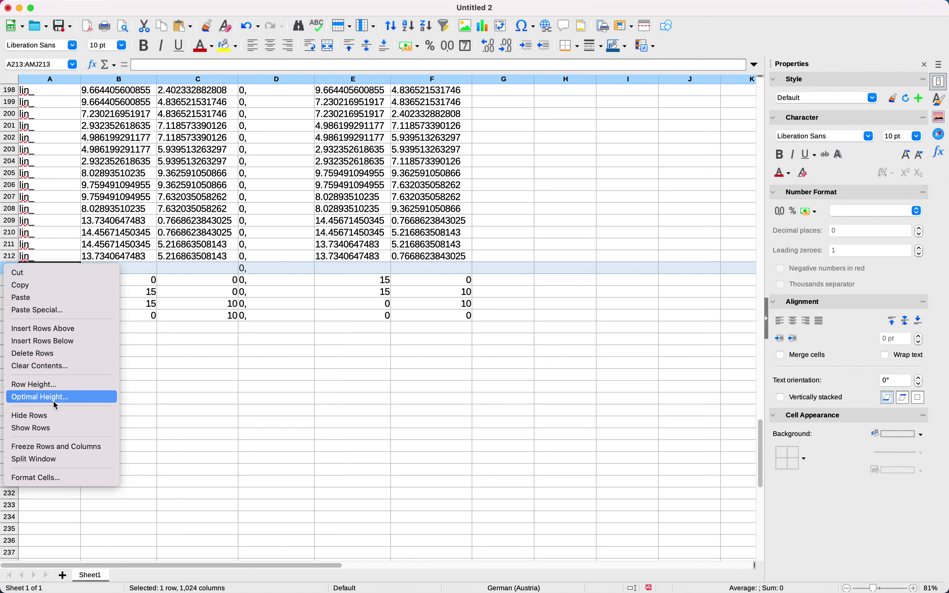
{"action": "key", "text": "Escape"}
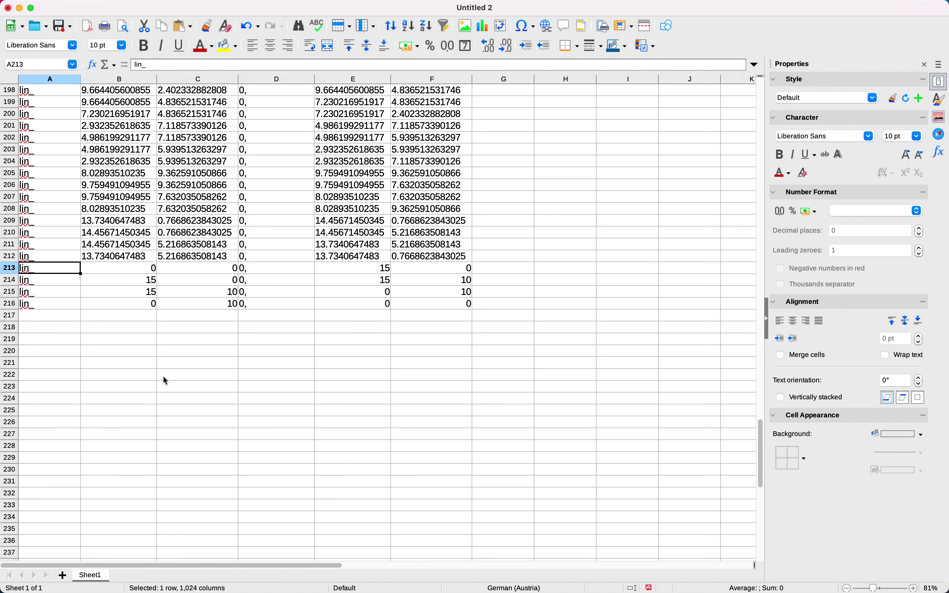
{"action": "left_click", "coordinate": [198, 380]}
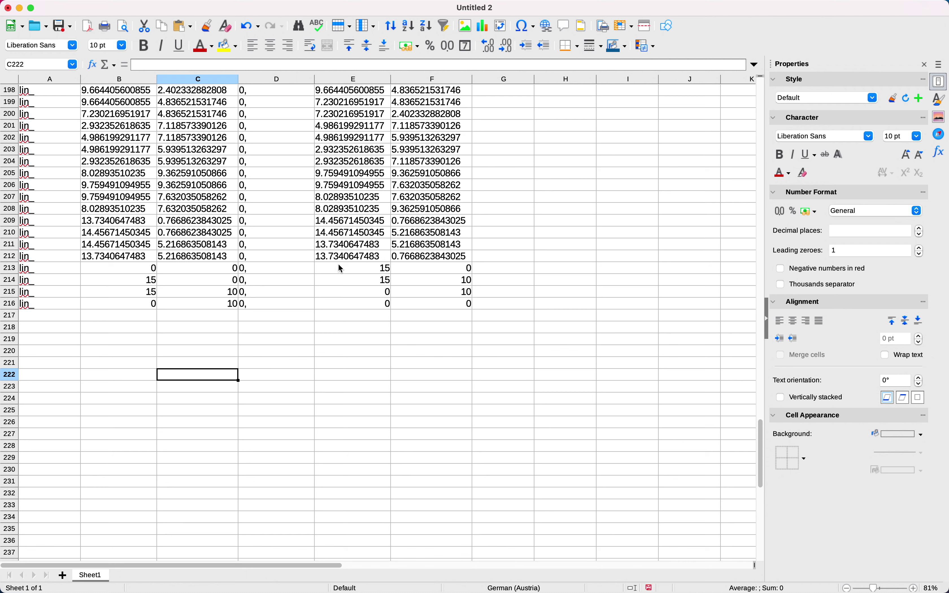
{"action": "left_click", "coordinate": [274, 306]}
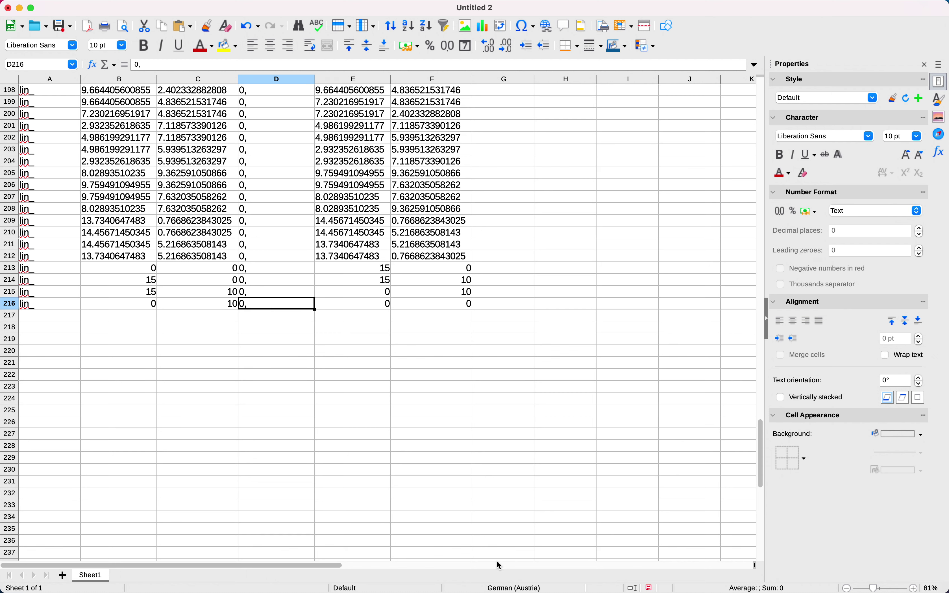
- Format the empty column G with the Text number category
{"action": "left_click_drag", "start_coordinate": [762, 453], "coordinate": [761, 98]}
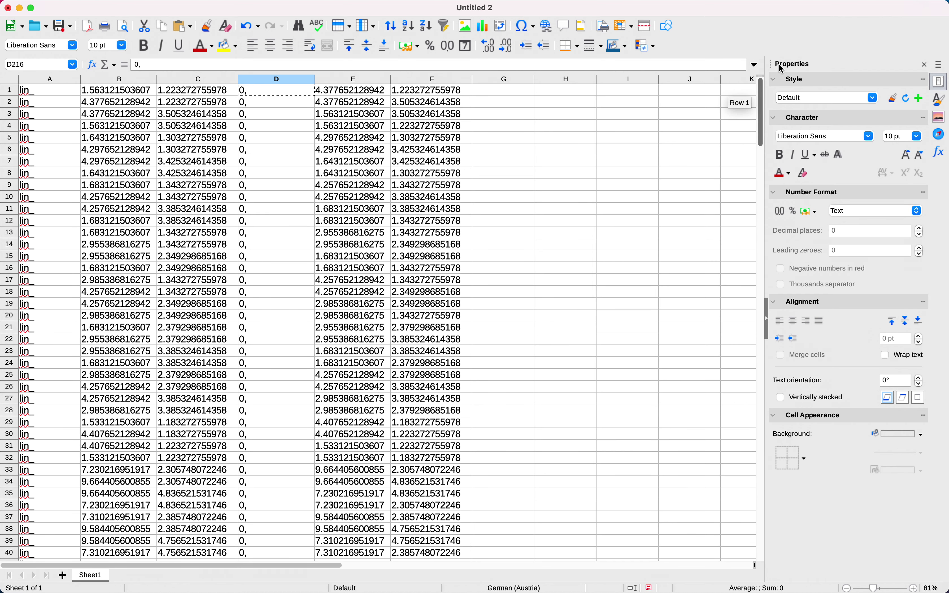
{"action": "left_click", "coordinate": [495, 93]}
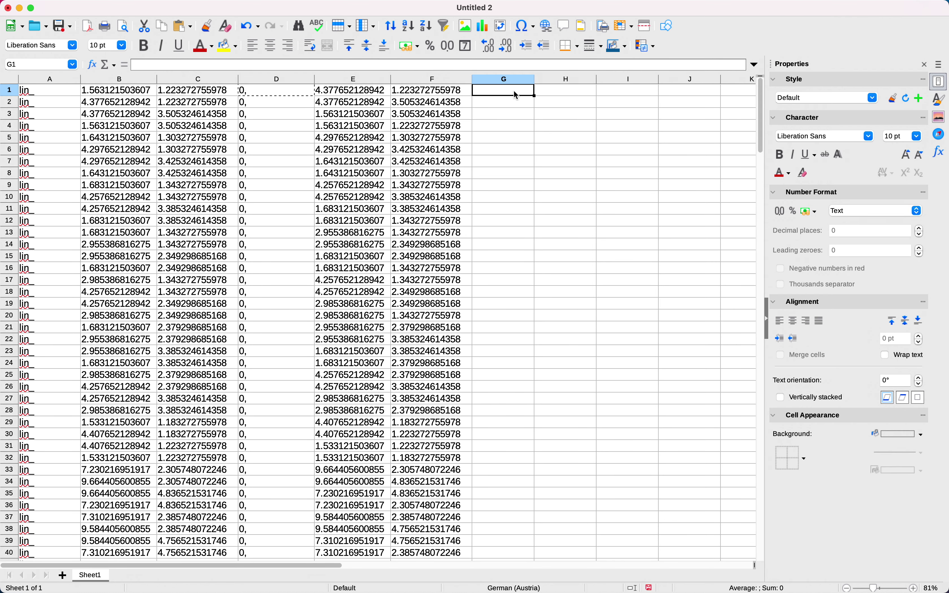
{"action": "left_click", "coordinate": [495, 78]}
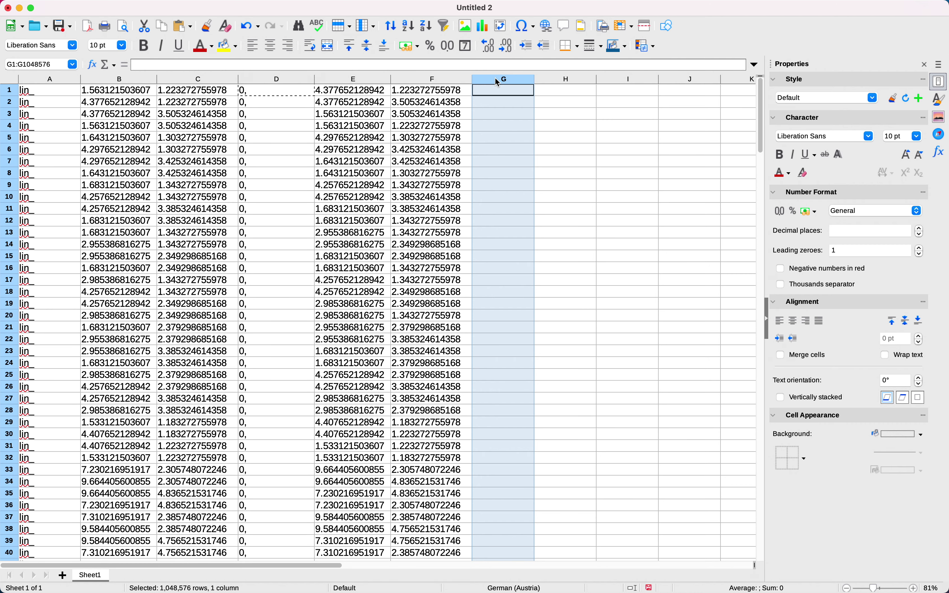
{"action": "key", "text": "super+1"}
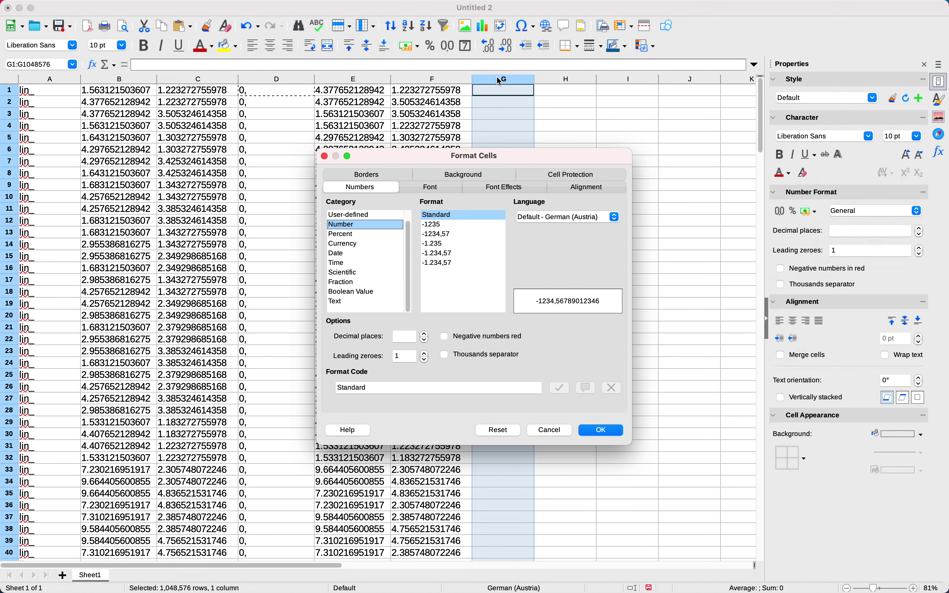
{"action": "left_click", "coordinate": [337, 306]}
{"action": "left_click", "coordinate": [601, 431]}
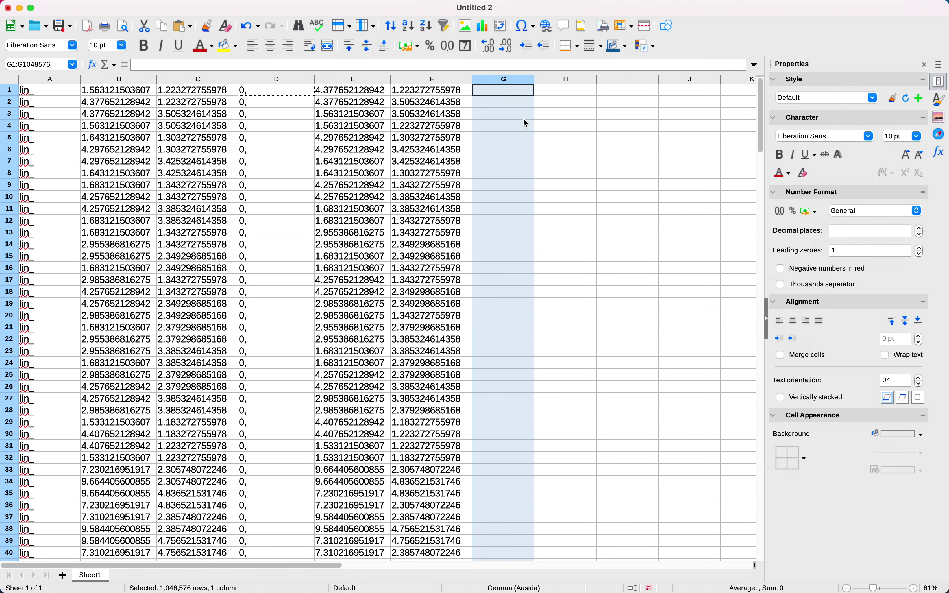
- Enter the text ",0" in cell G1 as the end point's z coordinate
{"action": "left_click", "coordinate": [502, 93]}
{"action": "type", "text": ",0"}
{"action": "key", "text": "Return"}
- Try to fill cell G1 down to G2, and clear the contents of G2
{"action": "left_click", "coordinate": [491, 92]}
{"action": "left_click_drag", "start_coordinate": [536, 95], "coordinate": [536, 102]}
{"action": "left_click", "coordinate": [508, 101]}
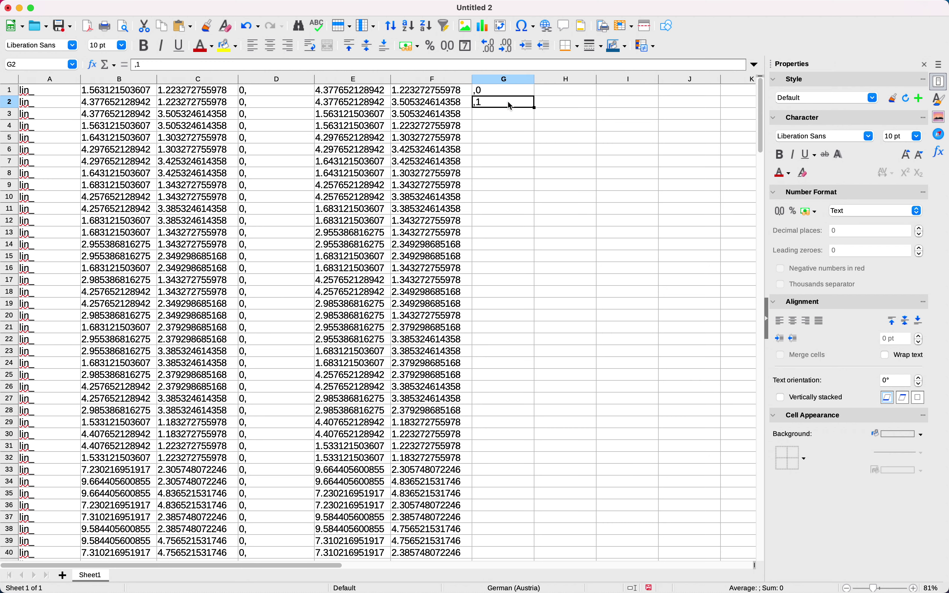
{"action": "key", "text": "BackSpace"}
{"action": "left_click", "coordinate": [527, 354]}
- Copy the G1 text into G2 and fill both cells down column G through row 216
{"action": "left_click", "coordinate": [501, 92]}
{"action": "key", "text": "ctrl+c"}
{"action": "left_click", "coordinate": [496, 102]}
{"action": "key", "text": "ctrl+v"}
{"action": "left_click", "coordinate": [517, 92]}
{"action": "left_click", "coordinate": [521, 99], "text": "shift"}
{"action": "left_click_drag", "start_coordinate": [535, 109], "coordinate": [498, 340]}
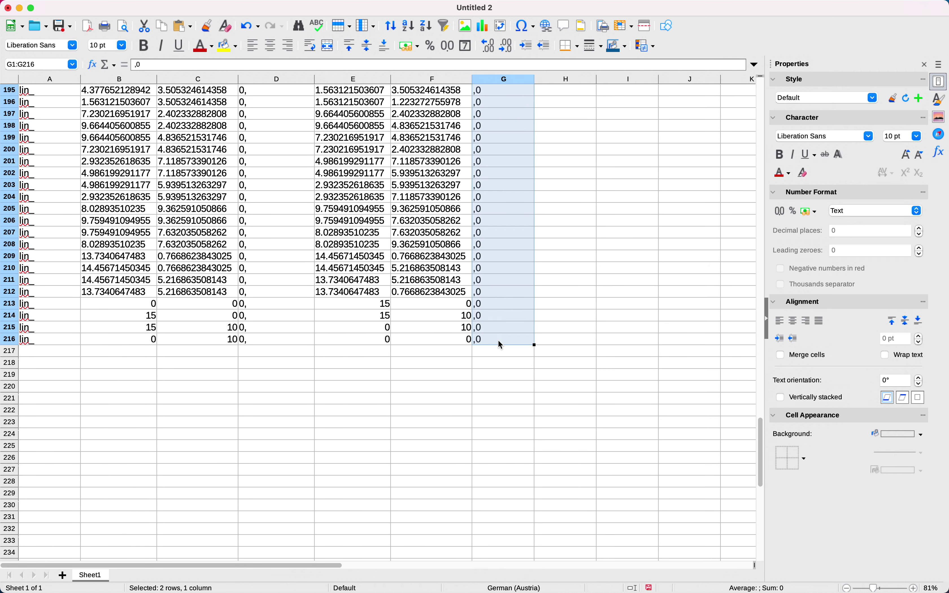
{"action": "left_click", "coordinate": [480, 372]}
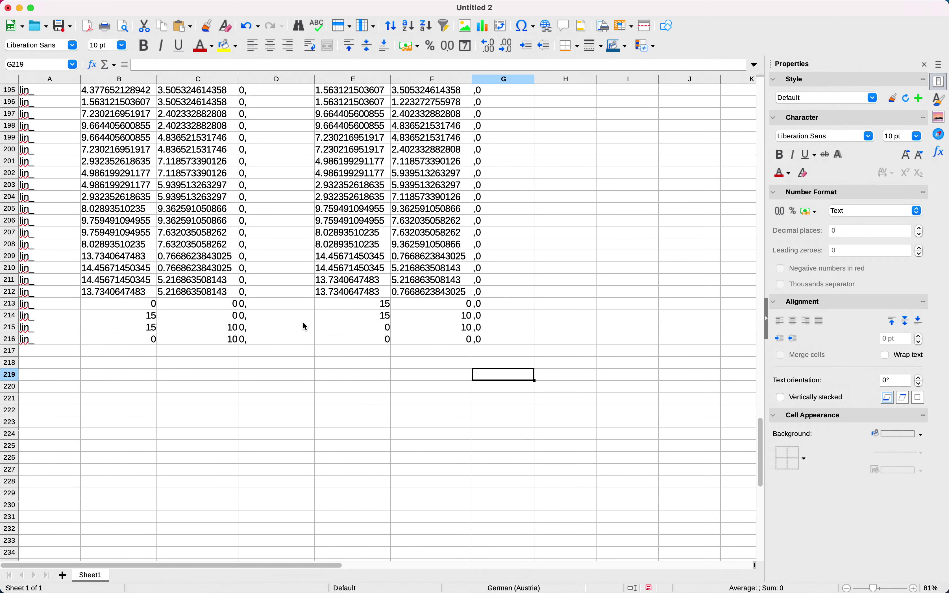
- Insert an empty column before column F, between the end-point coordinates, and format it as Text
{"action": "left_click", "coordinate": [410, 81]}
{"action": "right_click", "coordinate": [411, 81]}
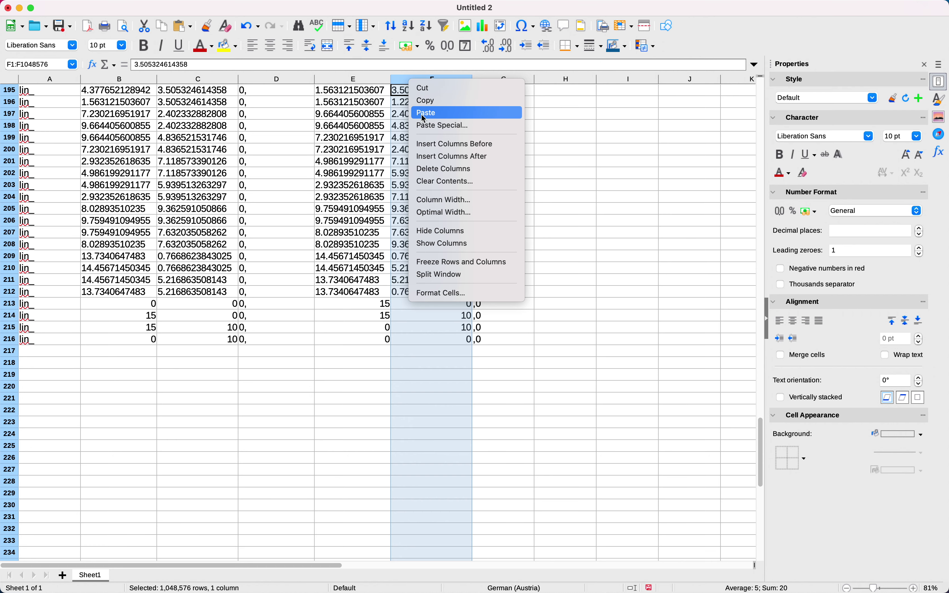
{"action": "left_click", "coordinate": [431, 148]}
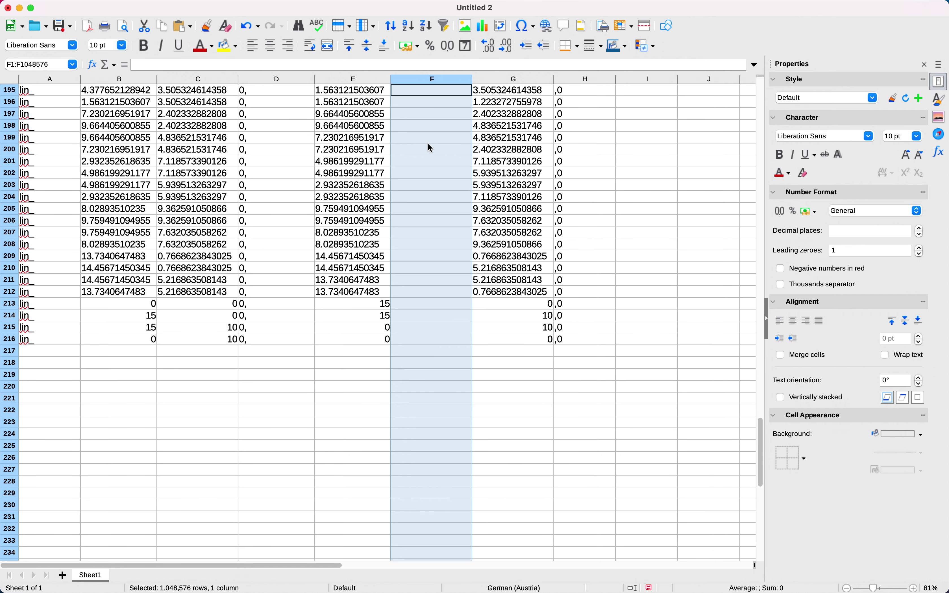
{"action": "left_click_drag", "start_coordinate": [760, 439], "coordinate": [762, 67]}
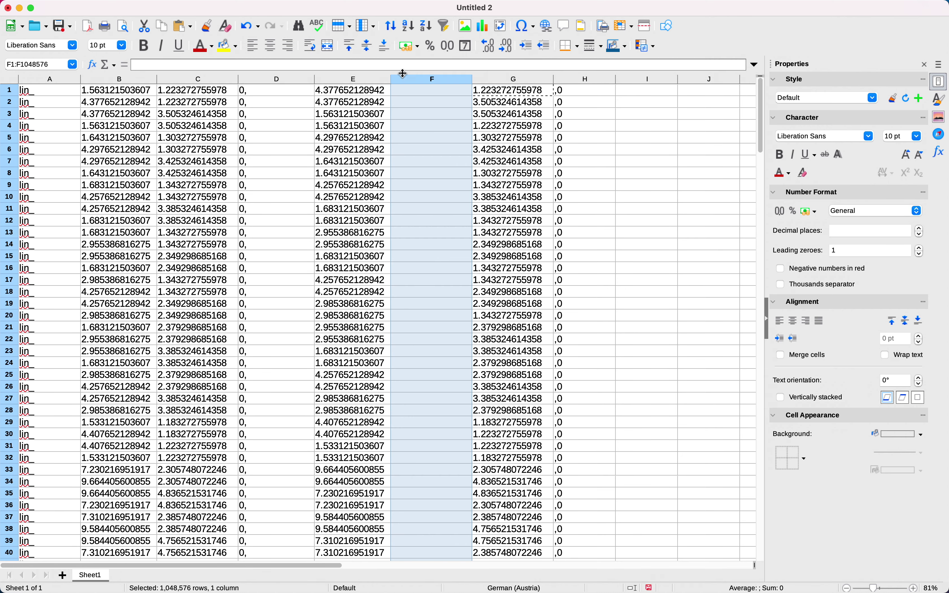
{"action": "key", "text": "super+1"}
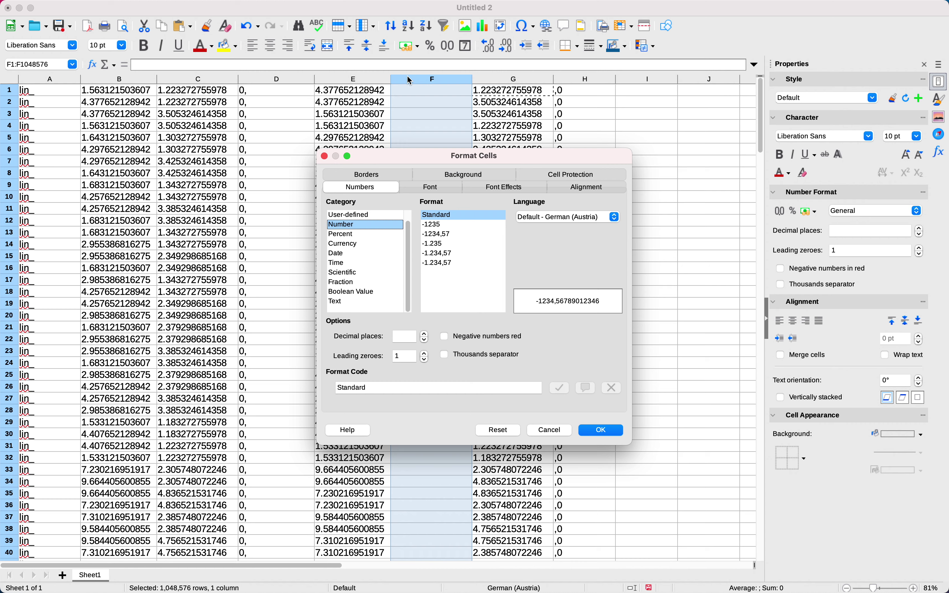
{"action": "left_click", "coordinate": [342, 301]}
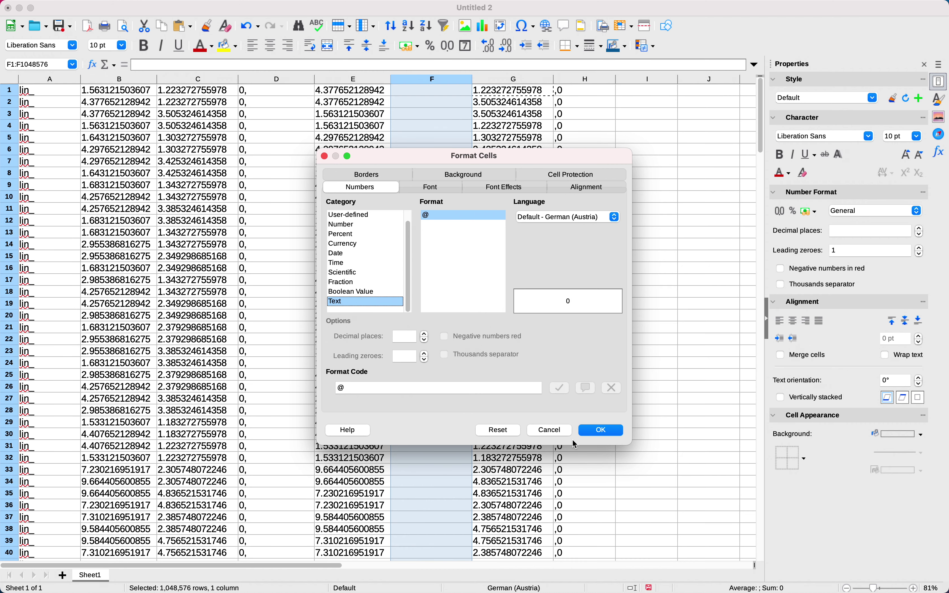
{"action": "left_click", "coordinate": [594, 432]}
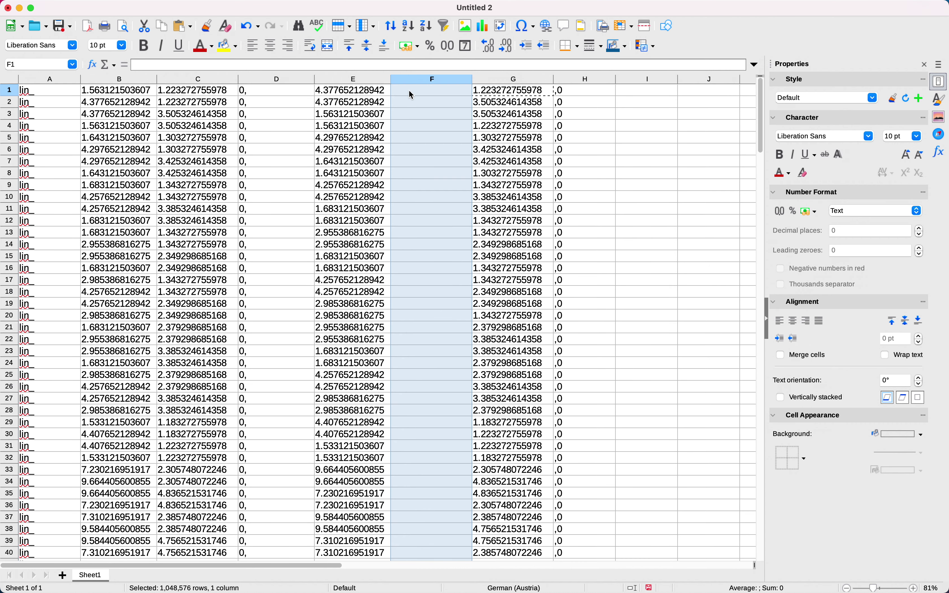
- Enter a comma in cell F1 and fill it down column F through row 216
{"action": "left_click", "coordinate": [409, 90]}
{"action": "type", "text": ","}
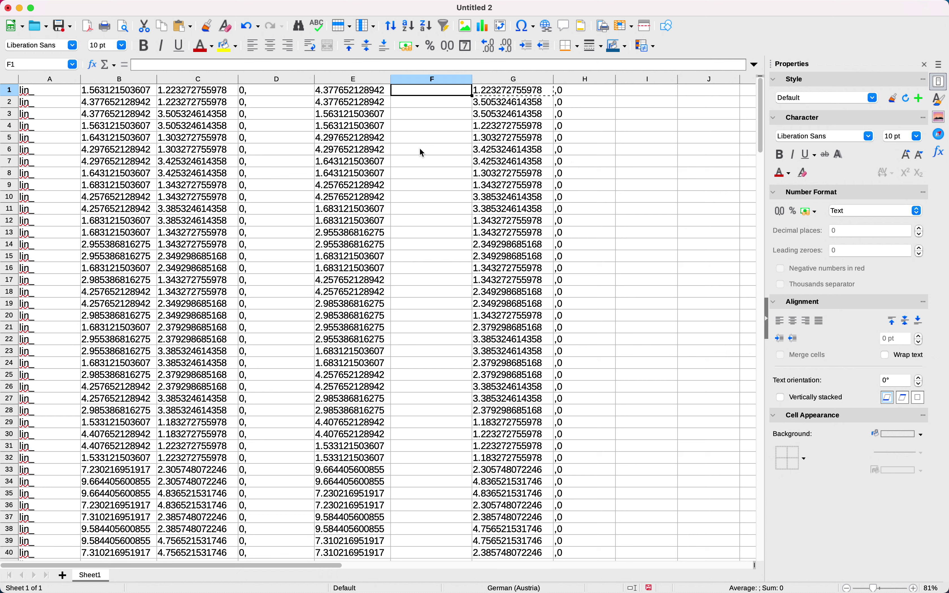
{"action": "left_click", "coordinate": [415, 146]}
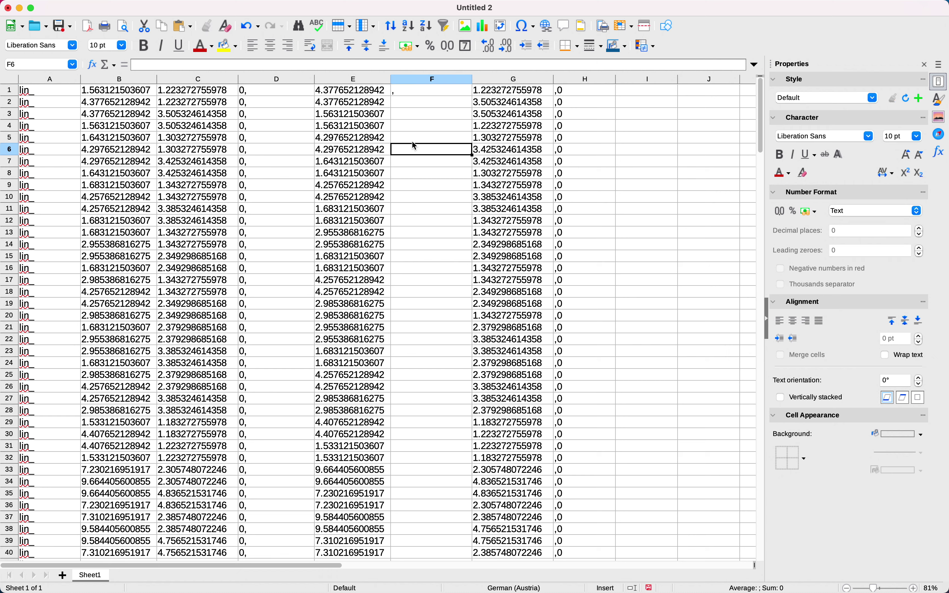
{"action": "left_click", "coordinate": [415, 90]}
{"action": "left_click_drag", "start_coordinate": [472, 96], "coordinate": [438, 396]}
{"action": "left_click", "coordinate": [434, 424]}
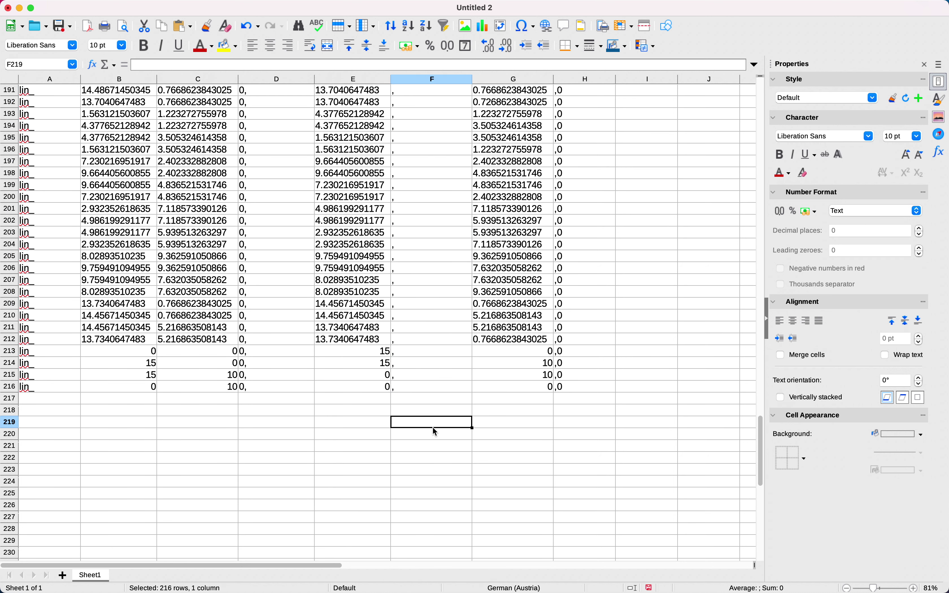
{"action": "left_click", "coordinate": [432, 388]}
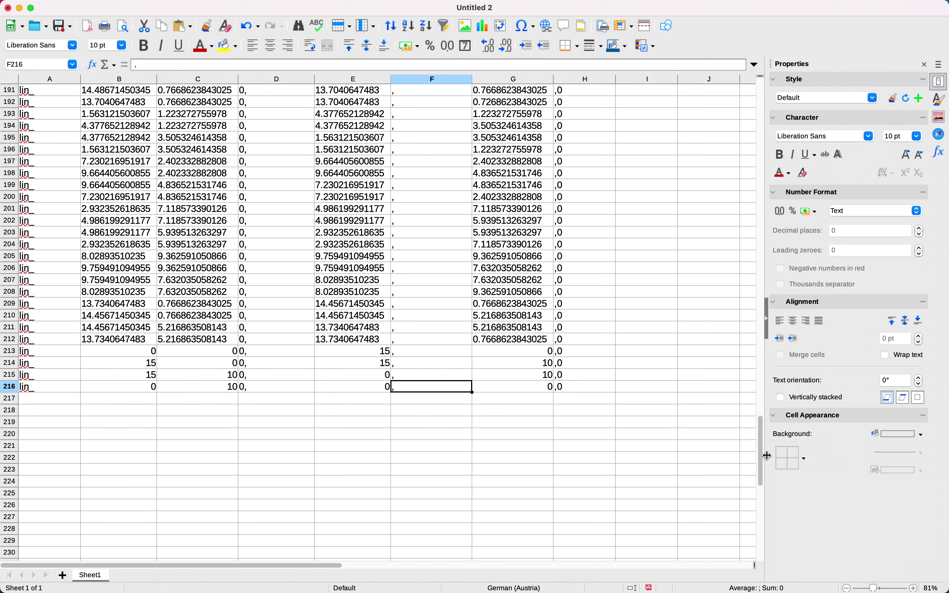
- Insert an empty column before column C, between the start-point coordinates
{"action": "left_click_drag", "start_coordinate": [763, 451], "coordinate": [761, 112]}
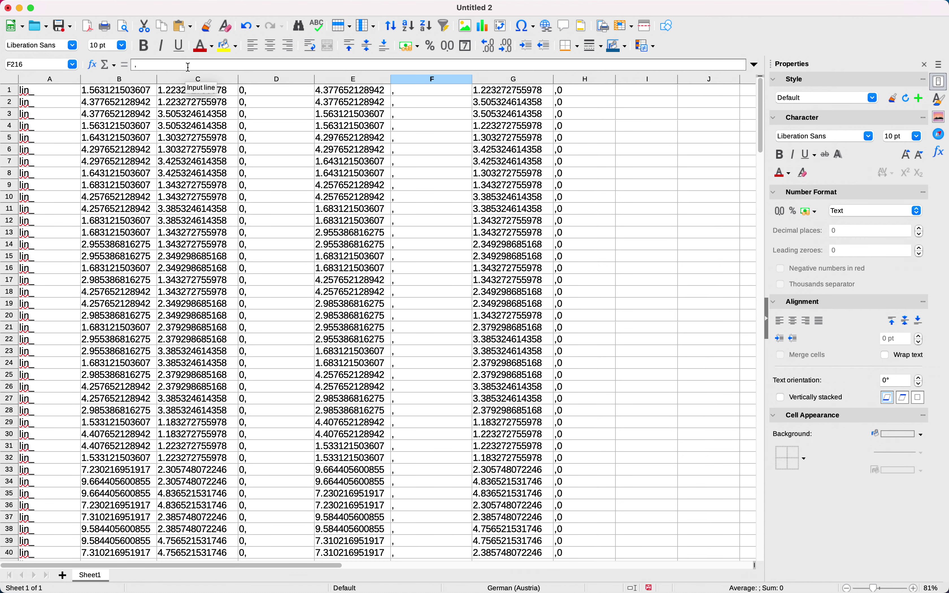
{"action": "left_click", "coordinate": [191, 80]}
{"action": "right_click", "coordinate": [190, 80]}
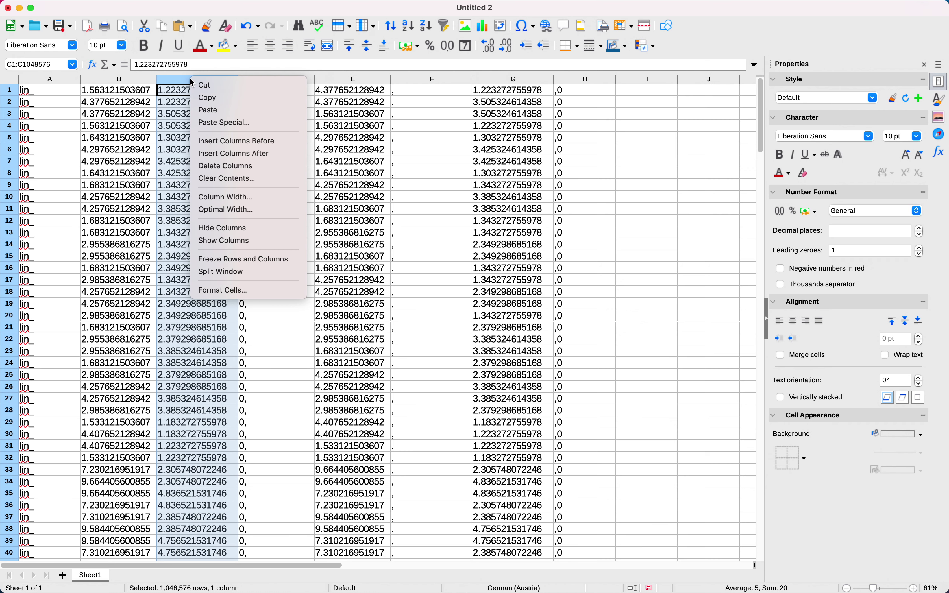
{"action": "left_click", "coordinate": [215, 146]}
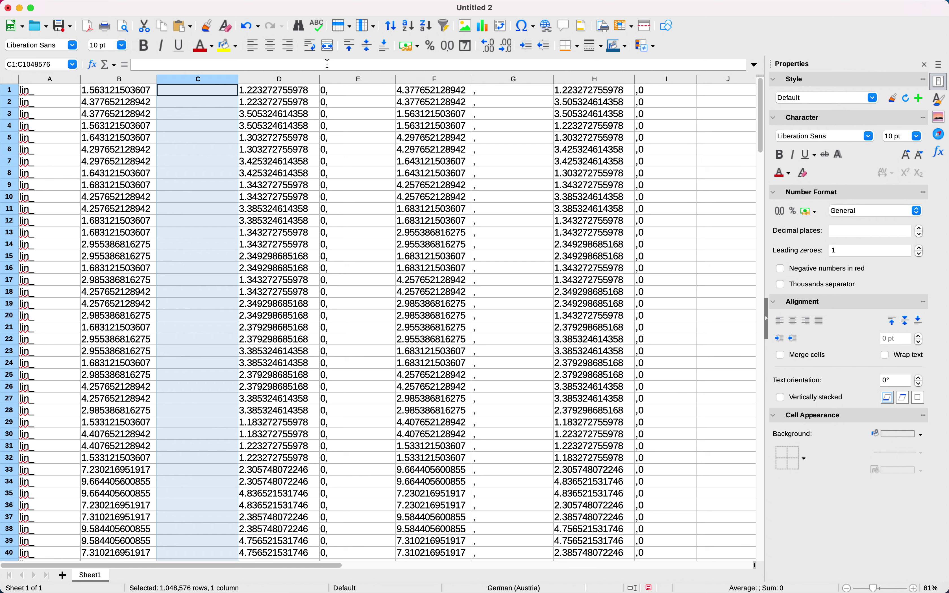
- Change the text in cell E1 to ",0," and copy it into E2, overwriting the existing content
{"action": "left_click", "coordinate": [345, 90]}
{"action": "left_click", "coordinate": [370, 105]}
{"action": "left_click", "coordinate": [362, 91]}
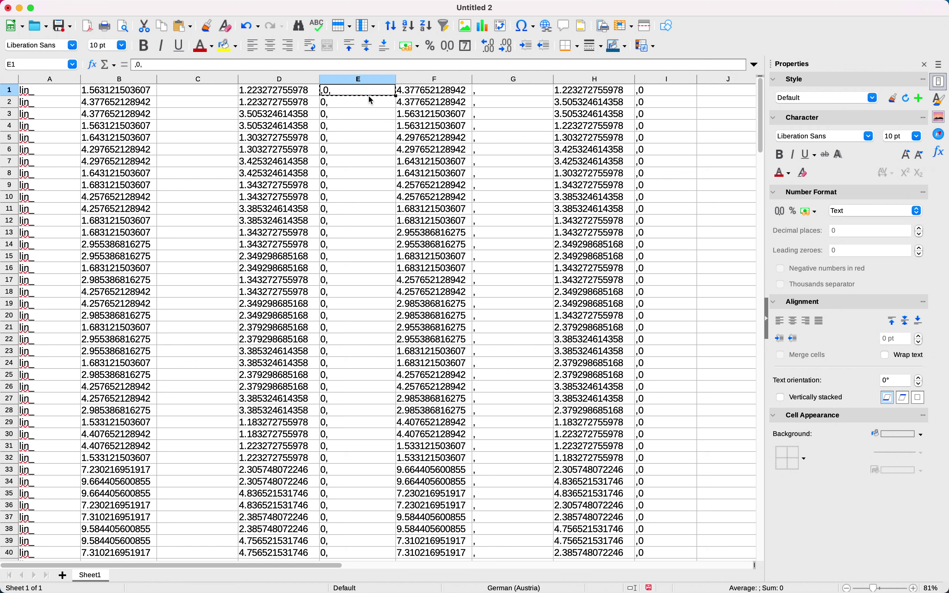
{"action": "key", "text": "super+c"}
{"action": "left_click", "coordinate": [362, 101]}
{"action": "key", "text": "super+v"}
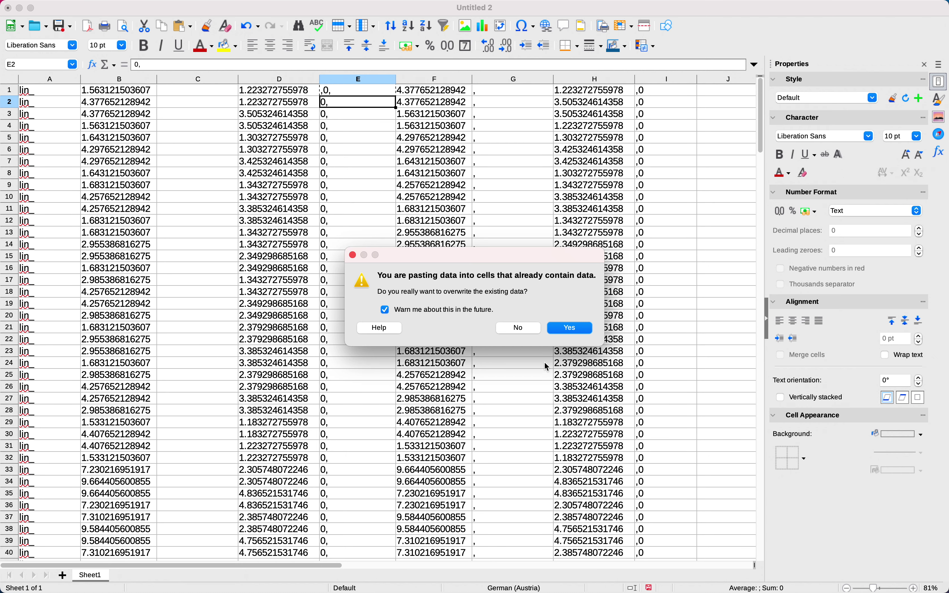
{"action": "left_click", "coordinate": [572, 328]}
- Fill cells E1 and E2 down column E through row 216
{"action": "left_click", "coordinate": [364, 90]}
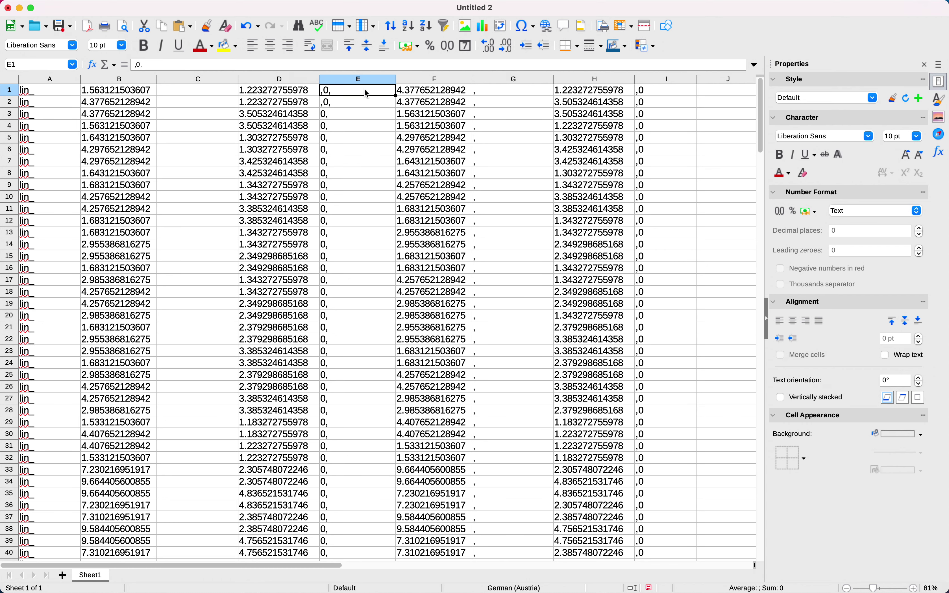
{"action": "left_click", "coordinate": [364, 104], "text": "shift"}
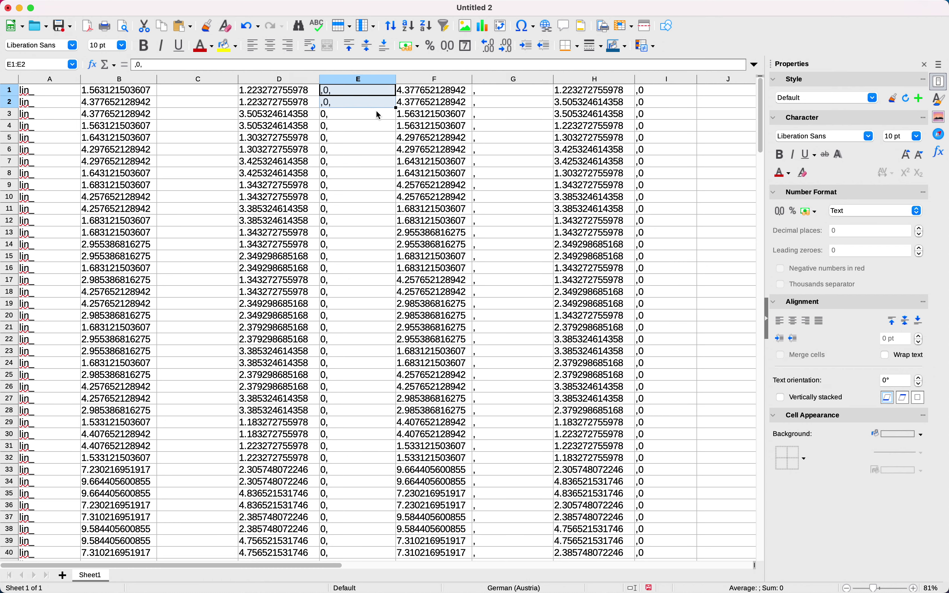
{"action": "left_click_drag", "start_coordinate": [395, 109], "coordinate": [371, 346]}
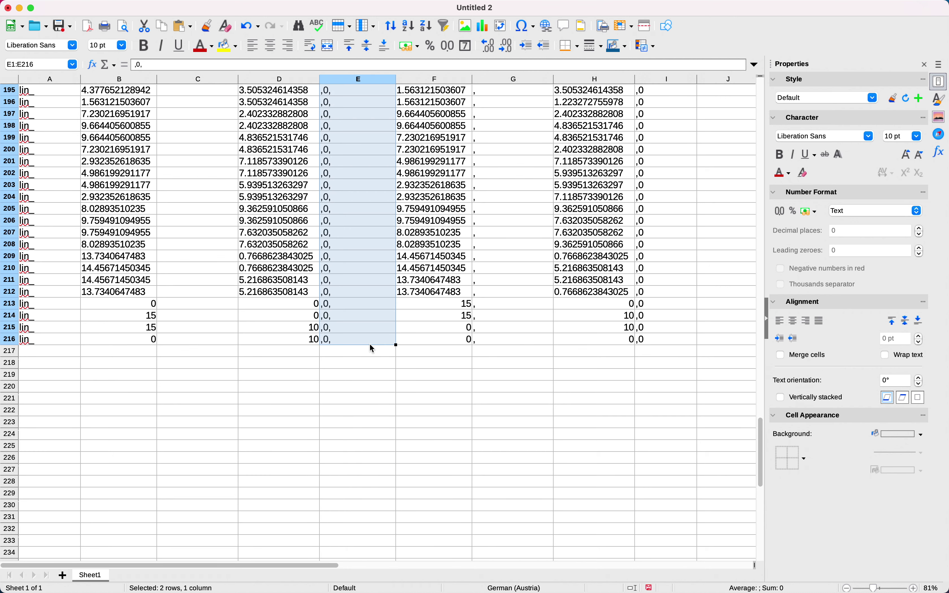
{"action": "left_click", "coordinate": [366, 377]}
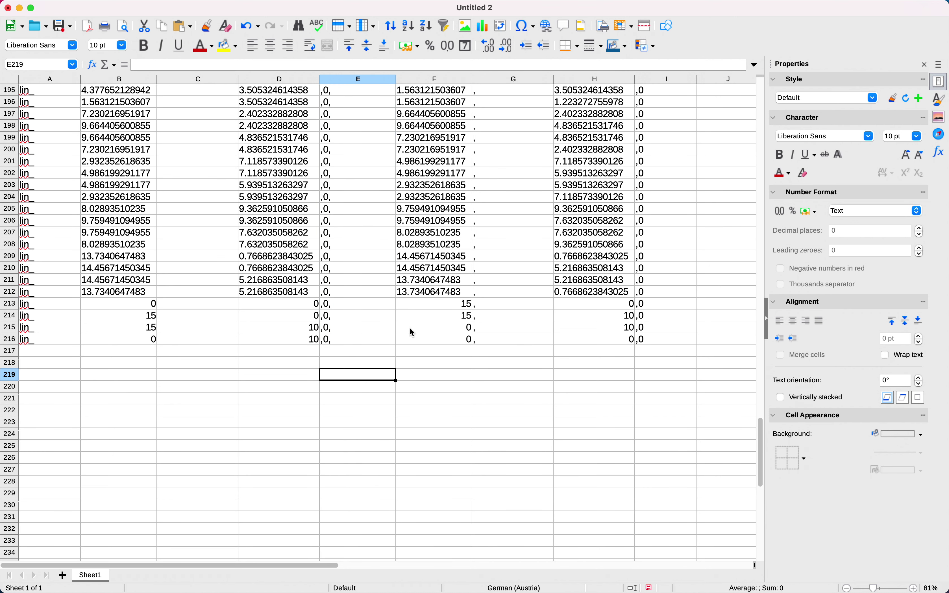
- Copy the commas in G1:G216 into the empty column C, starting at C1
{"action": "left_click", "coordinate": [489, 342]}
{"action": "left_click_drag", "start_coordinate": [763, 463], "coordinate": [759, 49]}
{"action": "left_click", "coordinate": [495, 92], "text": "shift"}
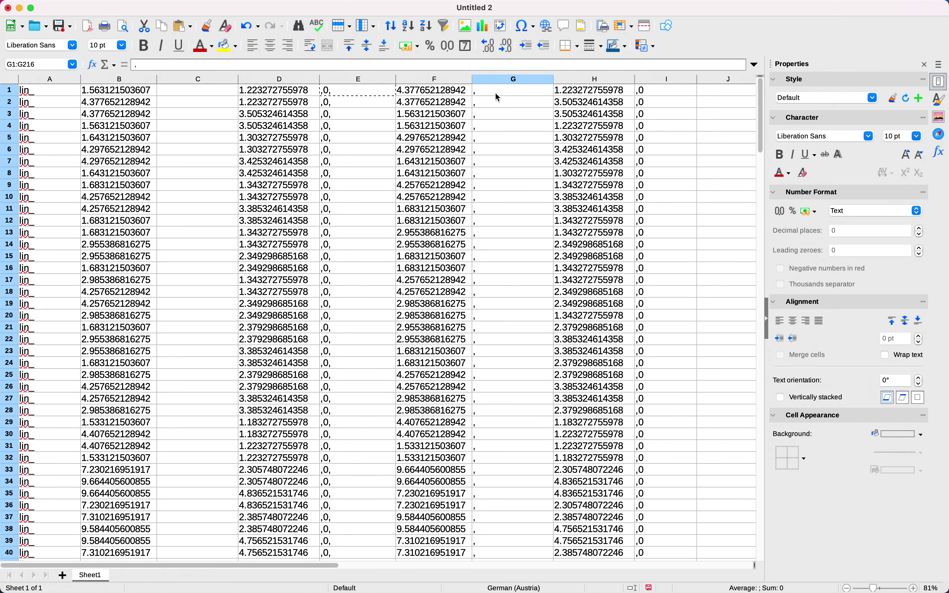
{"action": "key", "text": "ctrl+c"}
{"action": "left_click", "coordinate": [197, 92]}
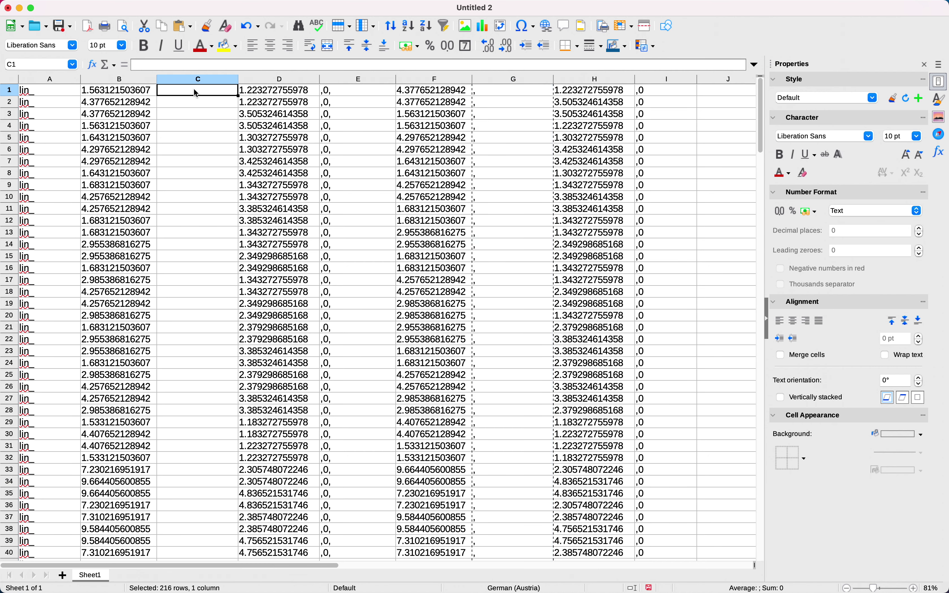
{"action": "key", "text": "ctrl+v"}
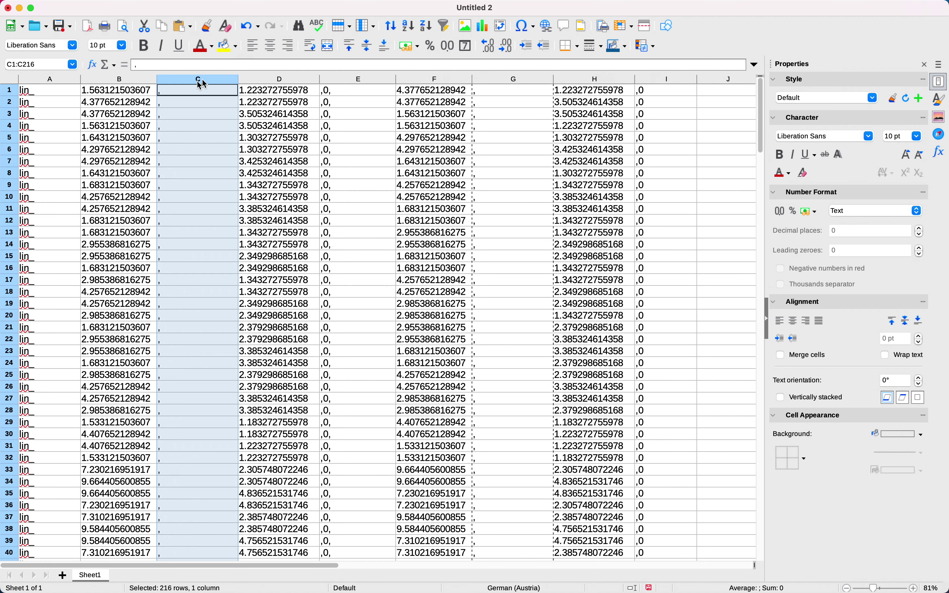
- Copy the entire sheet, switch to ARCHICAD, paste it below "rotx 90" in Fassade1's 3D script, and check the script
{"action": "left_click", "coordinate": [9, 80]}
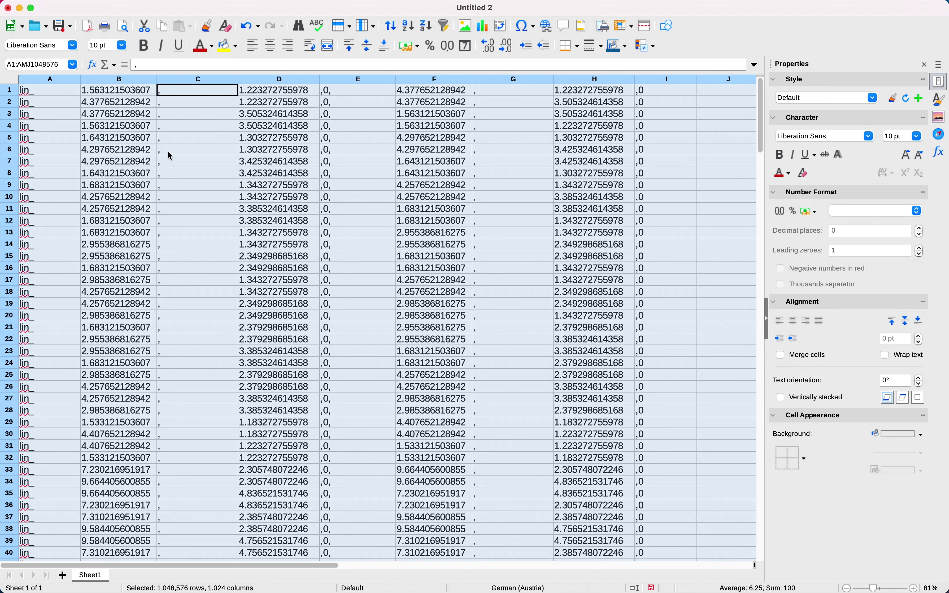
{"action": "key", "text": "super+Tab"}
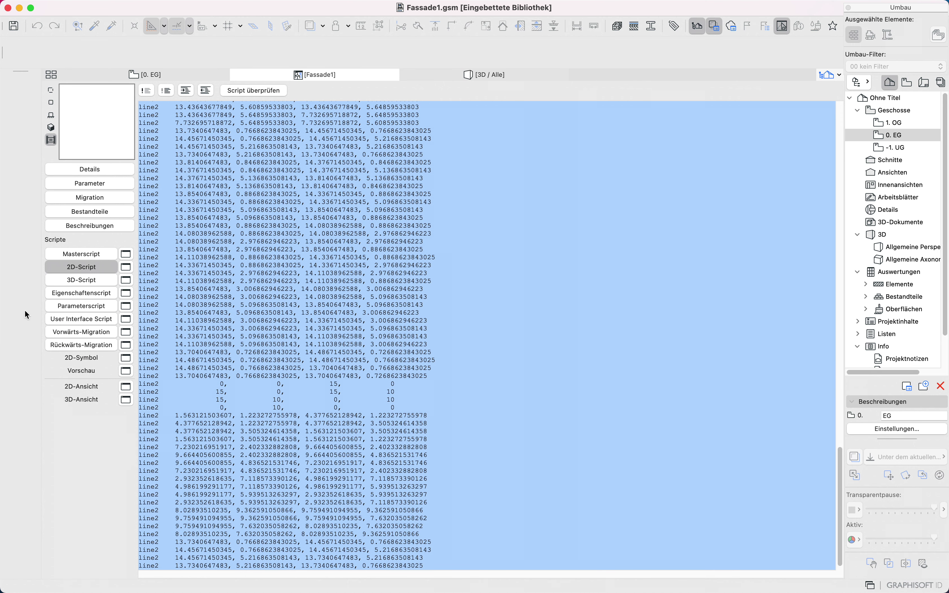
{"action": "left_click", "coordinate": [104, 279]}
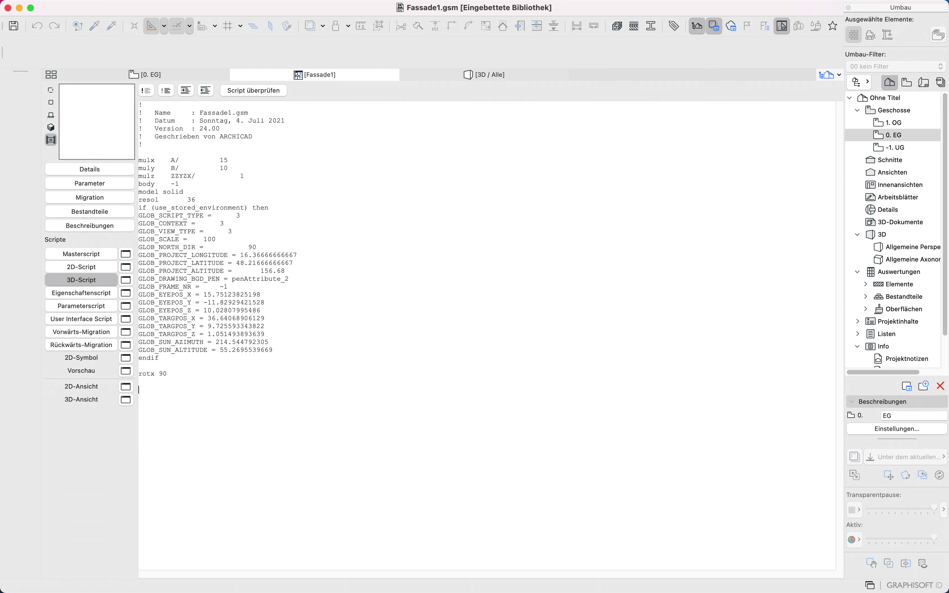
{"action": "key", "text": "super+v"}
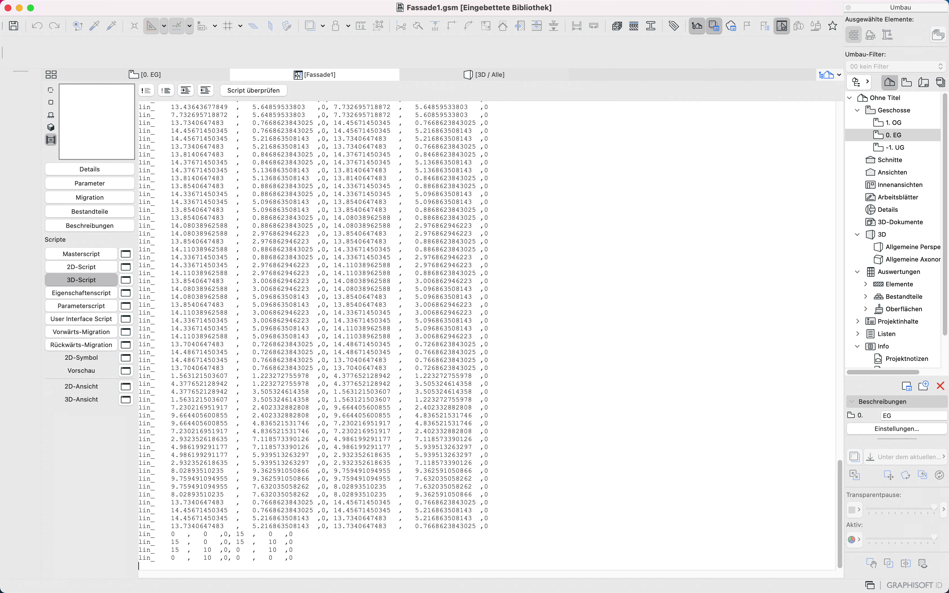
{"action": "left_click", "coordinate": [256, 89]}
{"action": "left_click", "coordinate": [437, 222]}
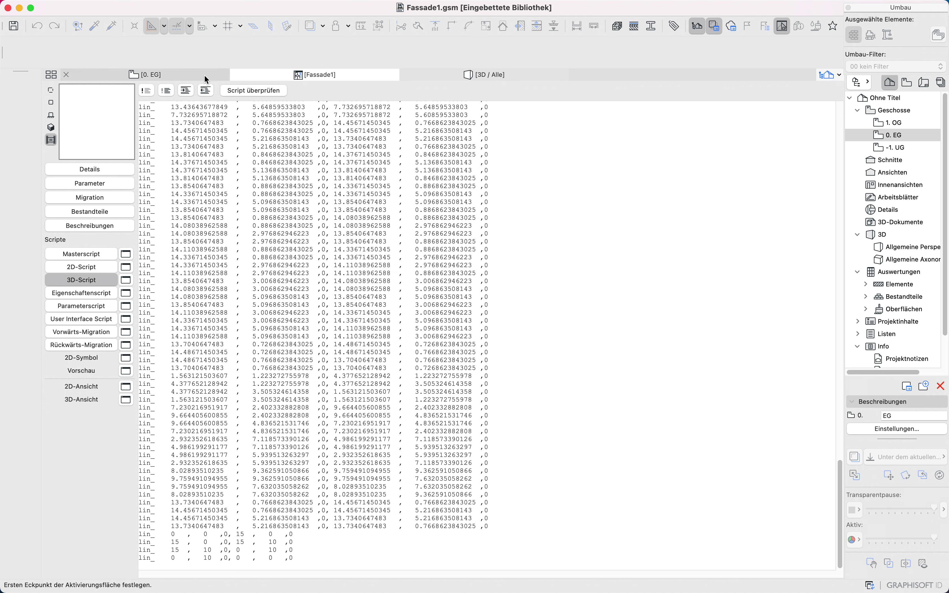
- Display the Fassade1 object selected on the 0. EG floor plan in a 3D perspective
{"action": "left_click", "coordinate": [179, 75]}
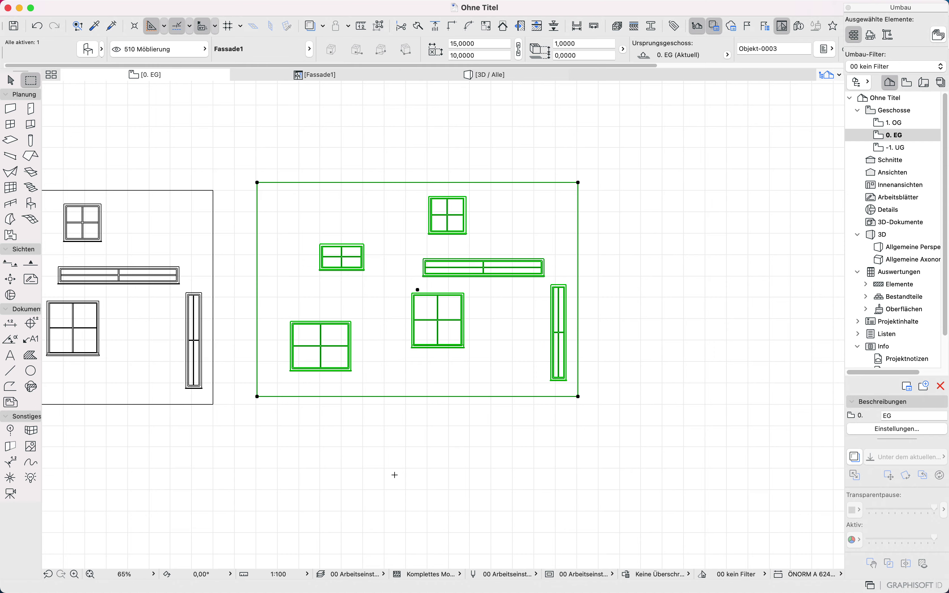
{"action": "key", "text": "F5"}
{"action": "middle_click_drag", "start_coordinate": [436, 463], "coordinate": [494, 437], "text": "shift"}
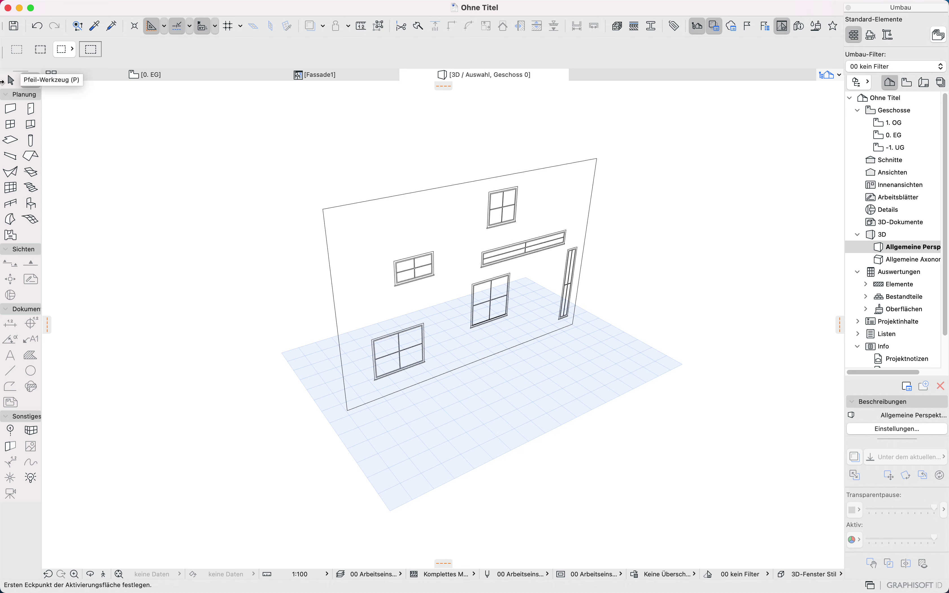
- Select the Fassade1 object in 3D, convert it into a morph, and deselect the result
{"action": "left_click", "coordinate": [11, 80]}
{"action": "left_click_drag", "start_coordinate": [382, 360], "coordinate": [279, 428]}
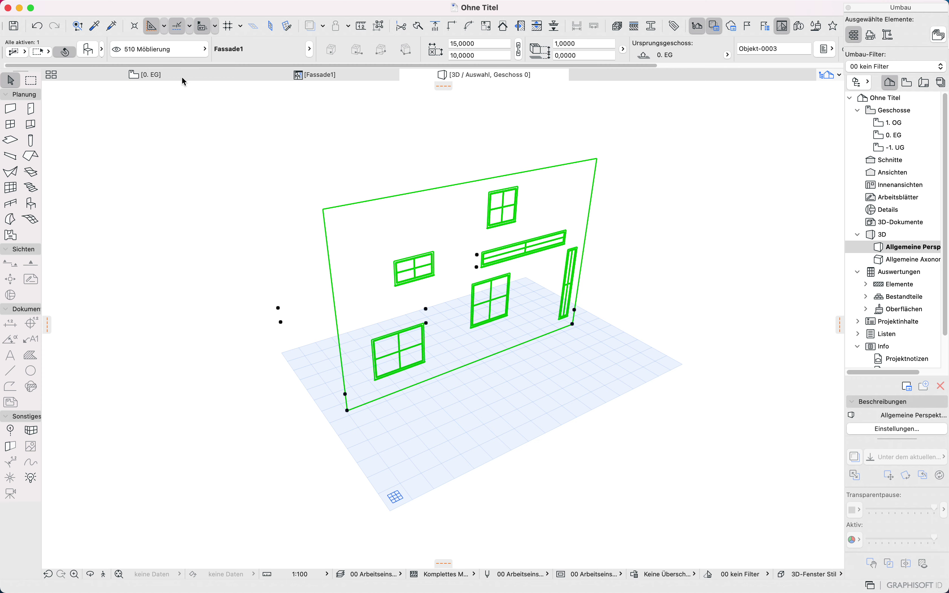
{"action": "left_click", "coordinate": [138, 7]}
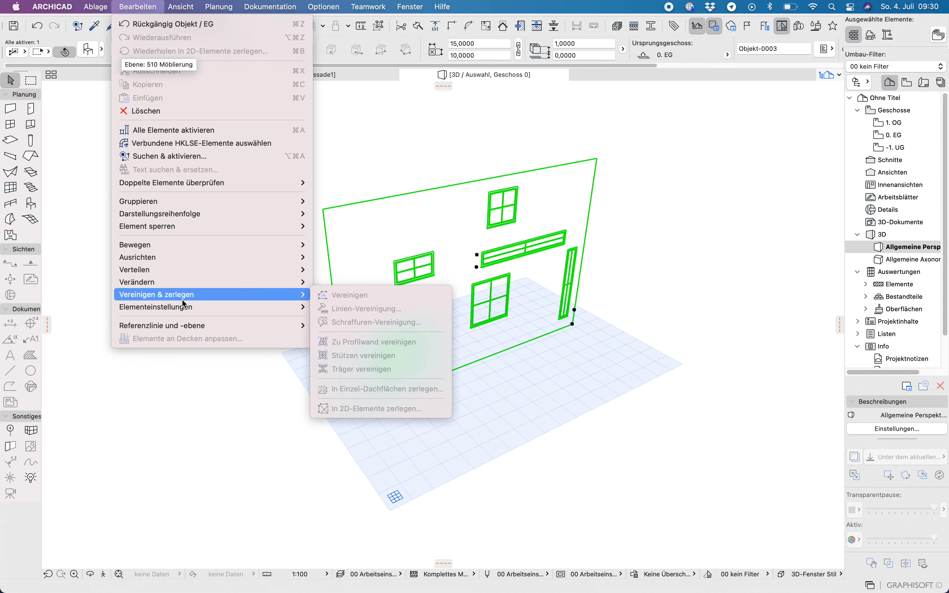
{"action": "mouse_move", "coordinate": [256, 295]}
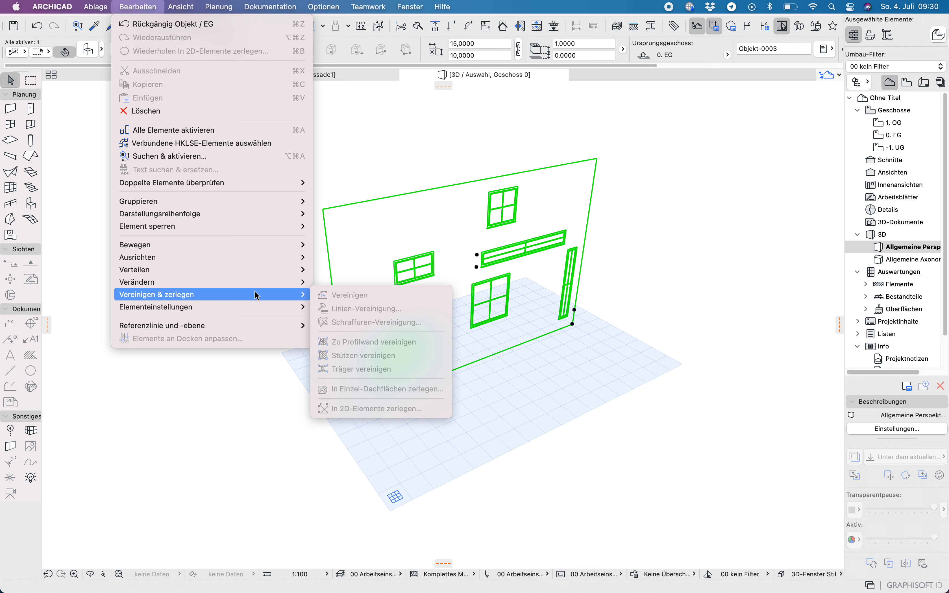
{"action": "left_click", "coordinate": [416, 137]}
{"action": "right_click", "coordinate": [415, 134]}
{"action": "mouse_move", "coordinate": [513, 290]}
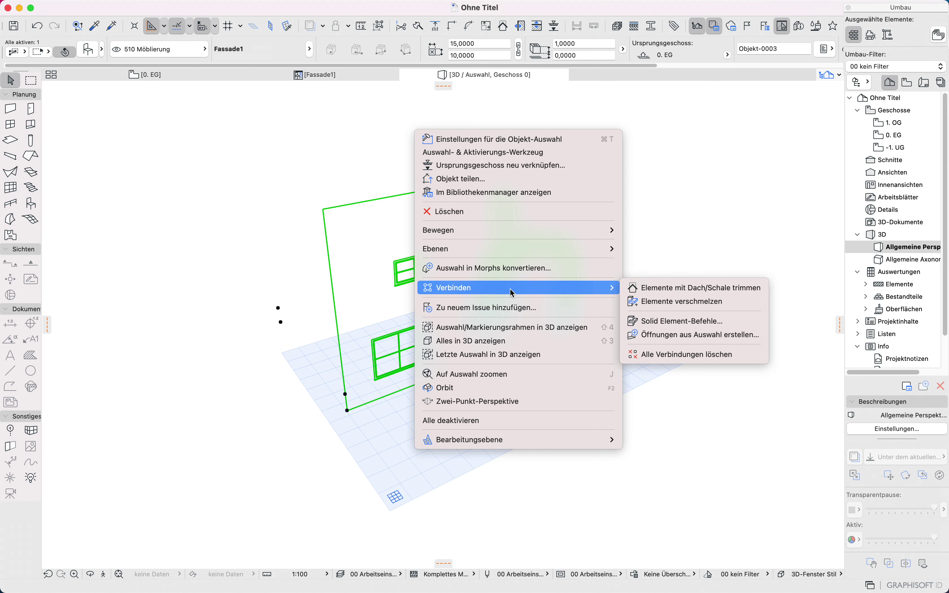
{"action": "left_click", "coordinate": [520, 270]}
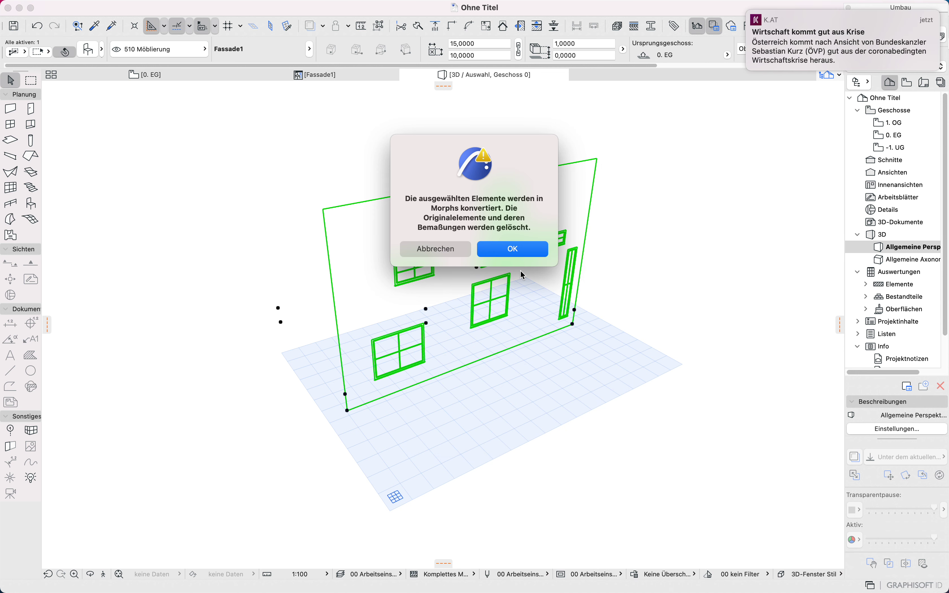
{"action": "left_click", "coordinate": [513, 250]}
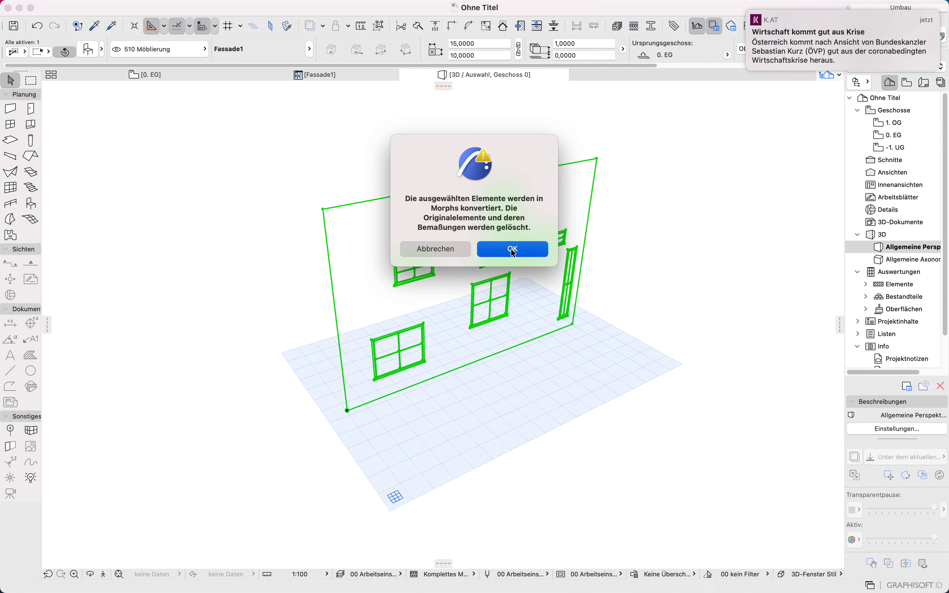
{"action": "left_click", "coordinate": [612, 399]}
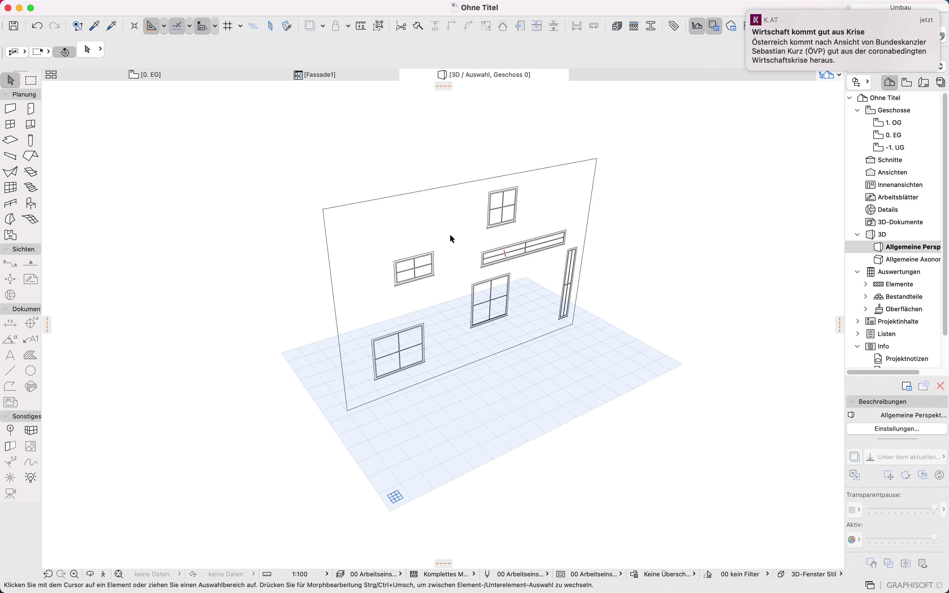
- Select the converted facade morph and examine its individual edges, such as the outline's upper edge and a window's crossbar
{"action": "left_click", "coordinate": [412, 195]}
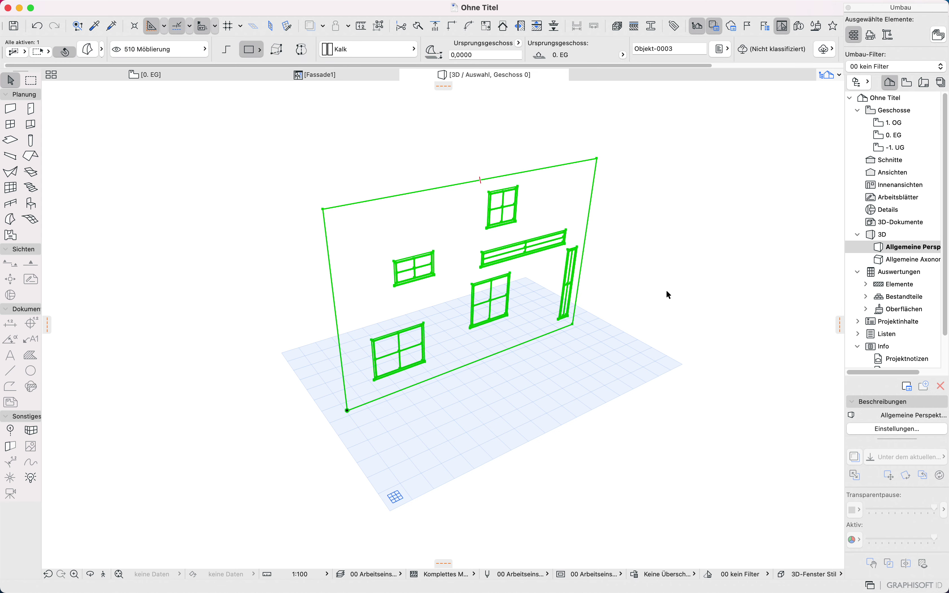
{"action": "middle_click_drag", "start_coordinate": [667, 293], "coordinate": [514, 333]}
{"action": "middle_click_drag", "start_coordinate": [506, 407], "coordinate": [527, 344]}
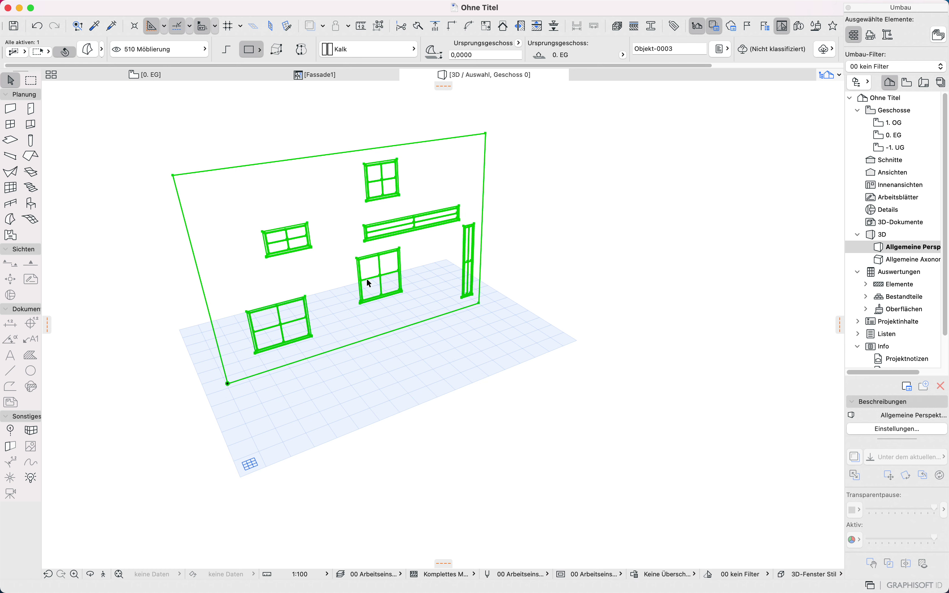
{"action": "scroll", "coordinate": [359, 377], "scroll_direction": "up", "scroll_amount": 5}
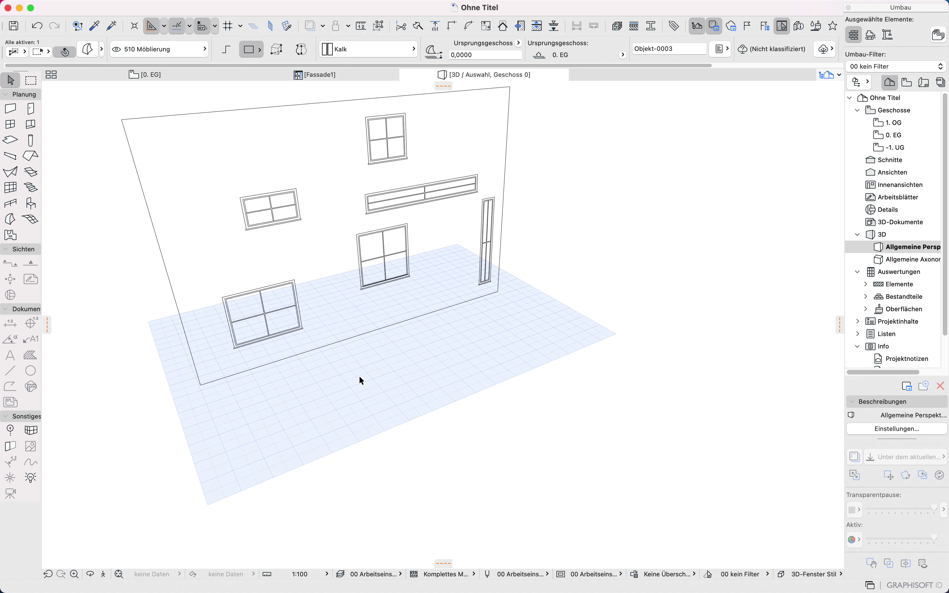
{"action": "left_click", "coordinate": [68, 117]}
{"action": "left_click", "coordinate": [88, 50]}
{"action": "left_click", "coordinate": [117, 55]}
{"action": "left_click", "coordinate": [188, 93]}
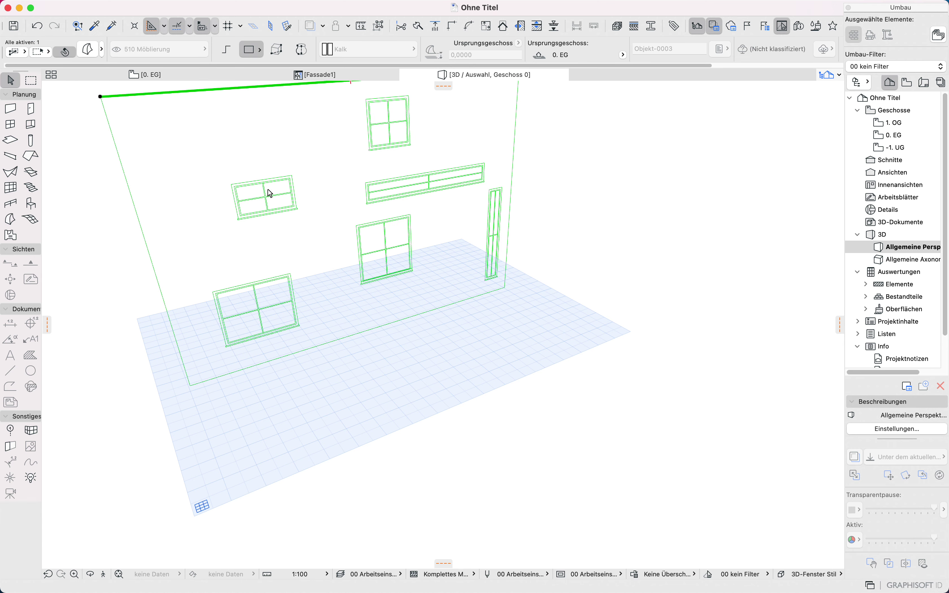
{"action": "left_click", "coordinate": [245, 182]}
{"action": "left_click", "coordinate": [256, 199]}
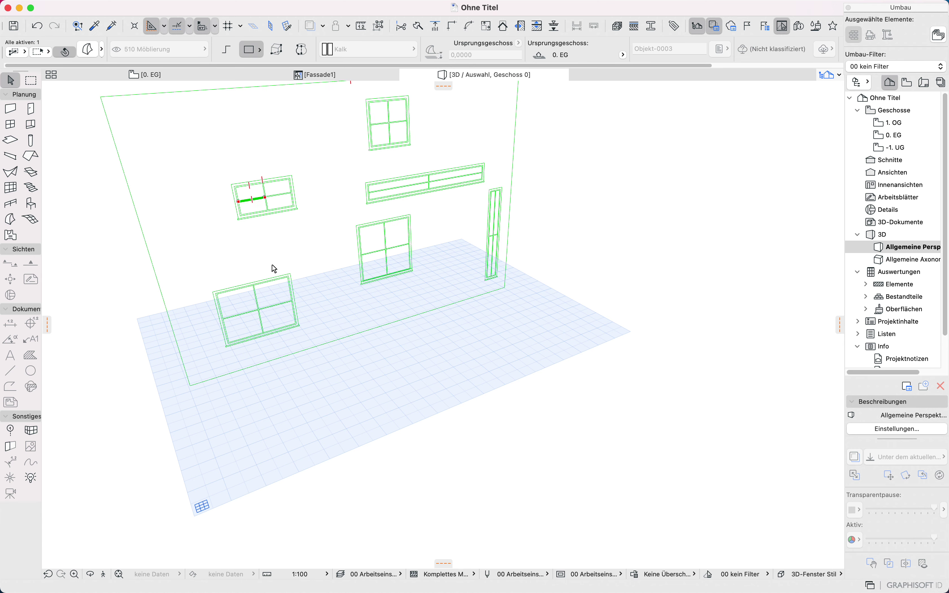
{"action": "left_click", "coordinate": [74, 262]}
{"action": "middle_click_drag", "start_coordinate": [227, 324], "coordinate": [360, 426], "text": "shift"}
{"action": "mouse_move", "coordinate": [367, 591]}
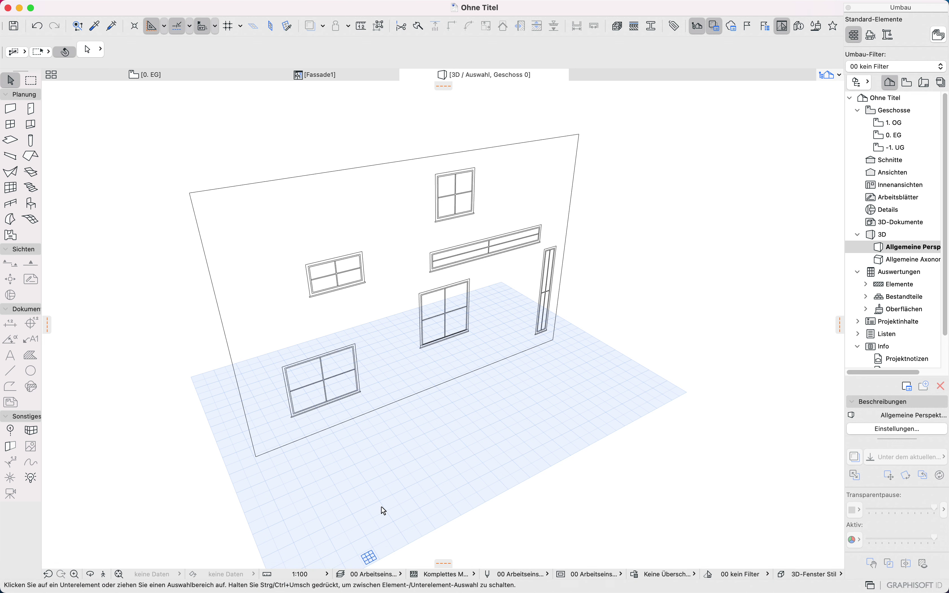
{"action": "left_click", "coordinate": [416, 395]}
- Switch to the LibreOffice spreadsheet to review the lin_ coordinate table, and return to the ARCHICAD 3D view
{"action": "mouse_move", "coordinate": [444, 569]}
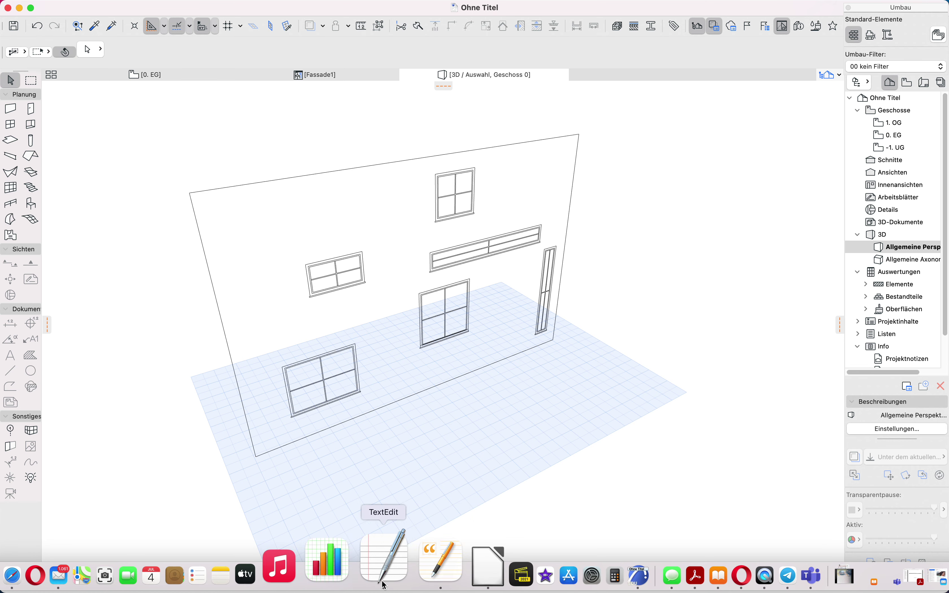
{"action": "left_click", "coordinate": [425, 554]}
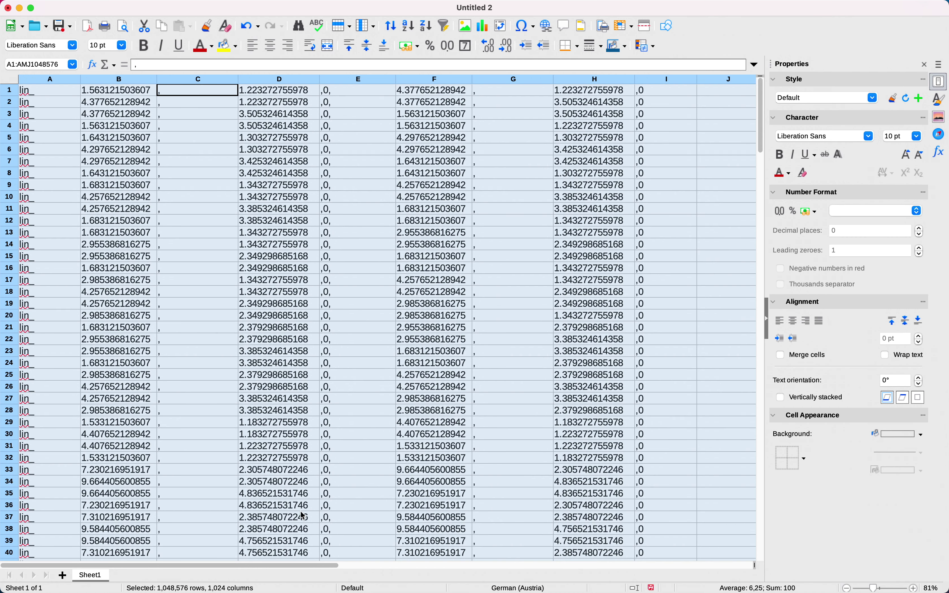
{"action": "mouse_move", "coordinate": [302, 577]}
{"action": "left_click_drag", "start_coordinate": [765, 135], "coordinate": [762, 92]}
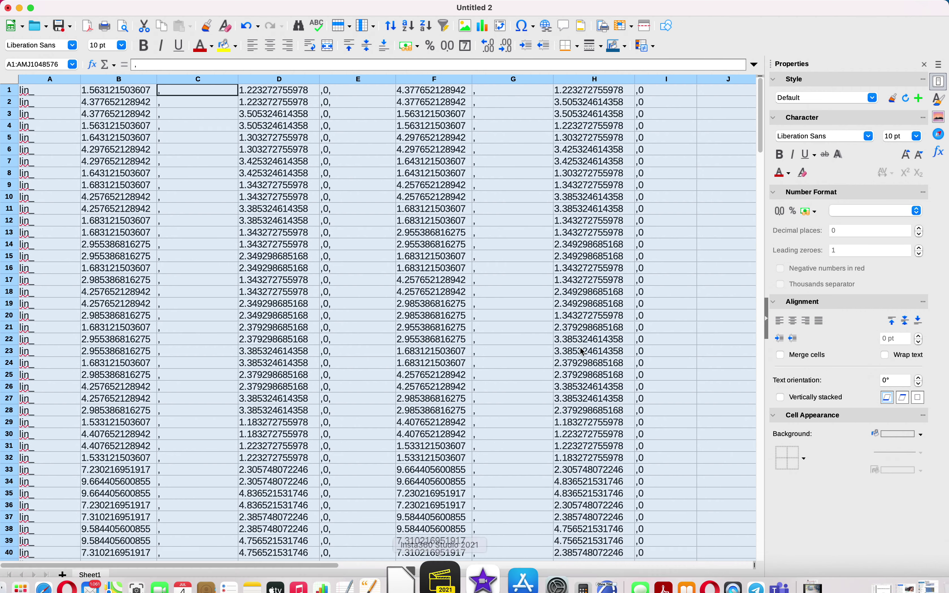
{"action": "key", "text": "super+Tab"}
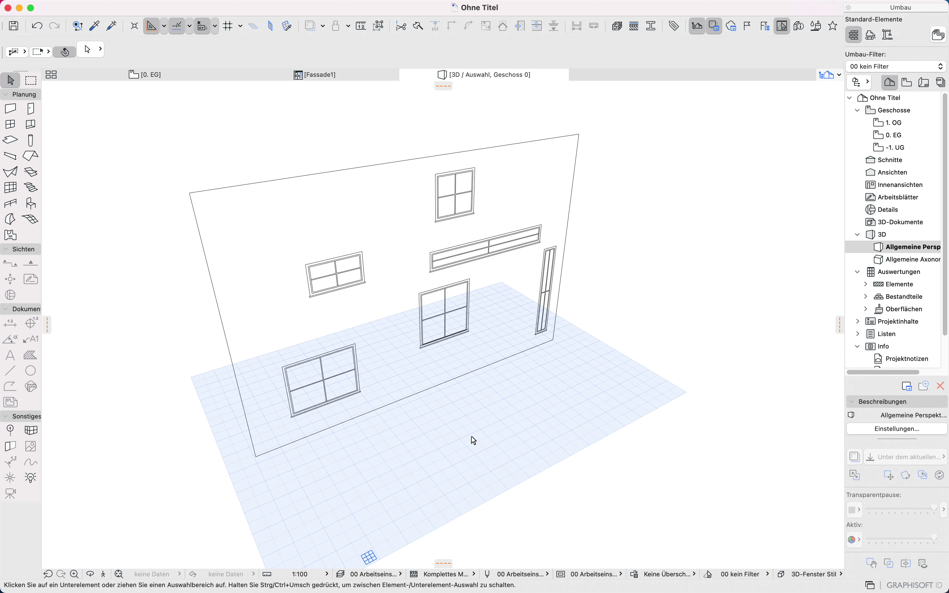
{"action": "mouse_move", "coordinate": [550, 2]}
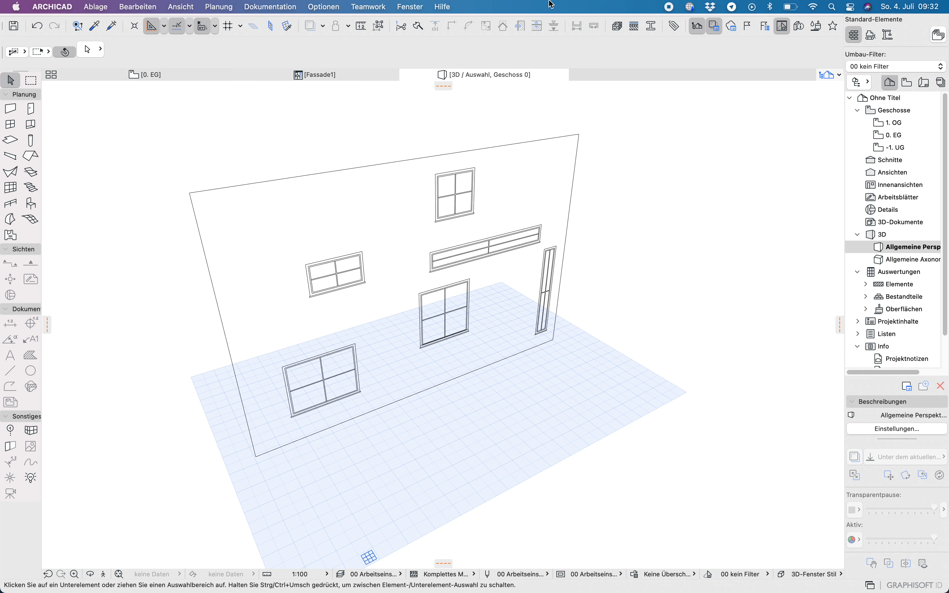